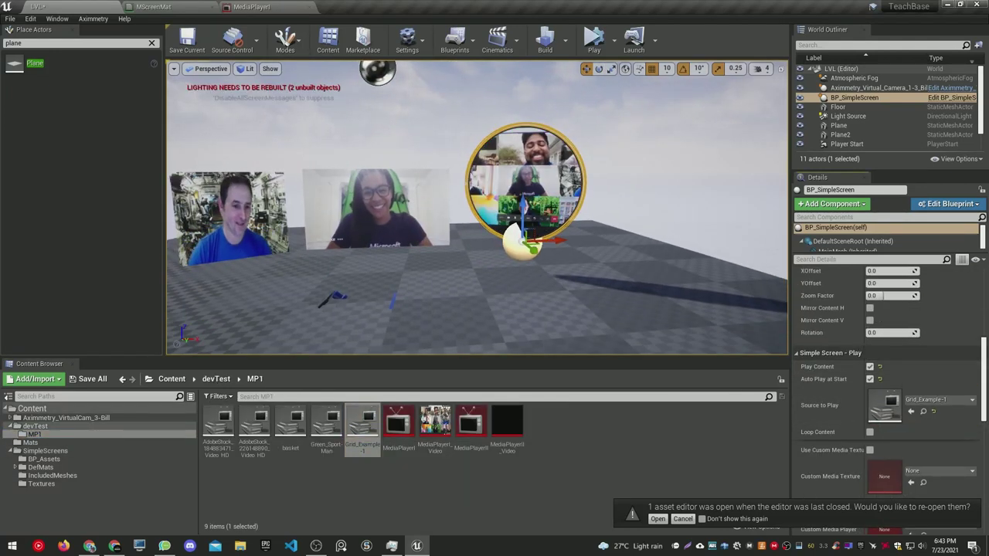
Reframe the content of BP_SimpleScreen on a single face with zoom factor about 0.76, Y offset about 1.44 and X offset about 0.28
scroll(886, 329, "up", 2)
left_click_drag(887, 361, 884, 362)
mouse_move(886, 349)
left_mouse_down()
mouse_move(899, 350)
mouse_move(885, 362)
left_mouse_up()
left_click_drag(886, 337, 900, 337)
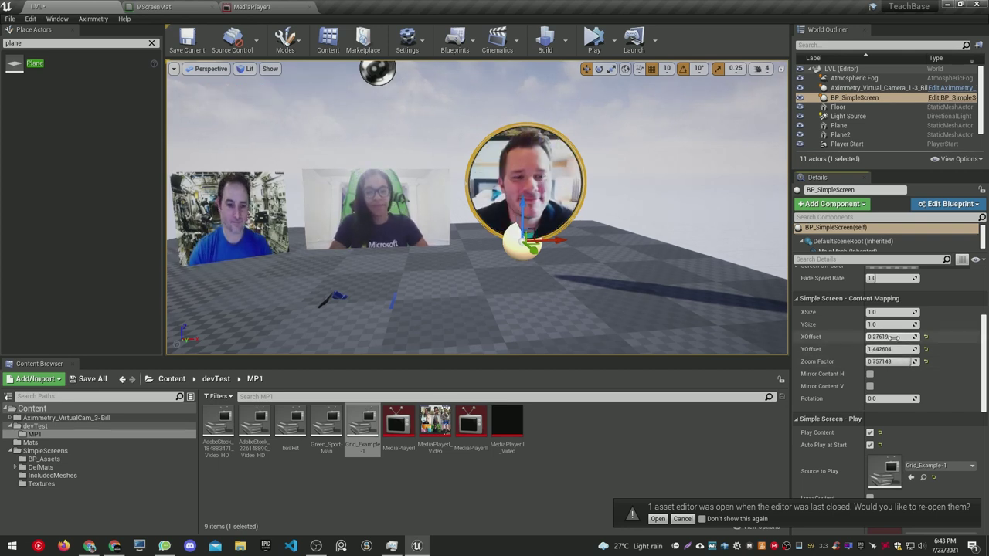
Try the wide circle mesh from IncludedMeshes as the BP_SimpleScreen screen mesh, followed by TallScreenWithNeon_2
left_click(52, 475)
left_click_drag(327, 425, 820, 363)
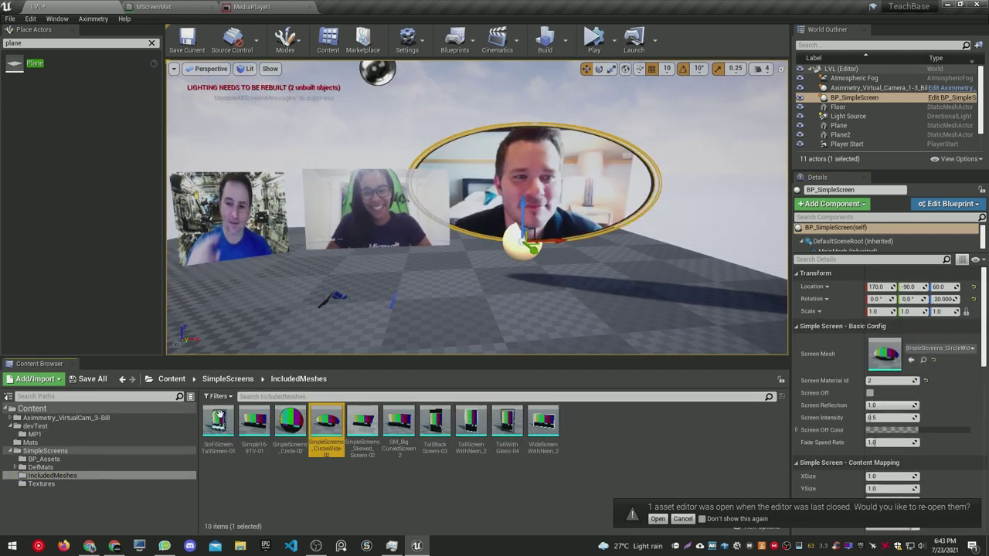
left_click_drag(471, 424, 885, 356)
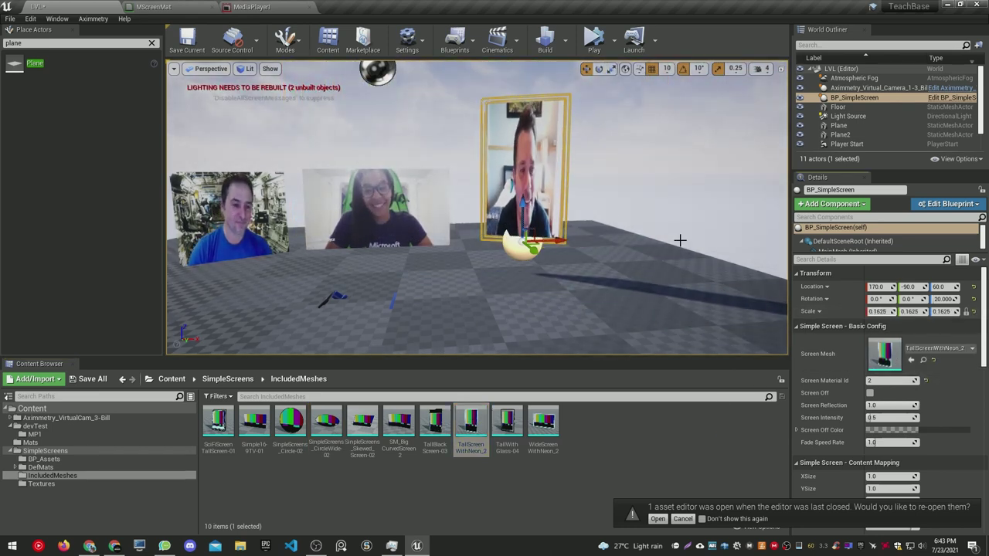
Assign the TallWithGlass-04 mesh to BP_SimpleScreen with screen material ID 4, and reset its scale to 1.0
left_click_drag(507, 423, 839, 351)
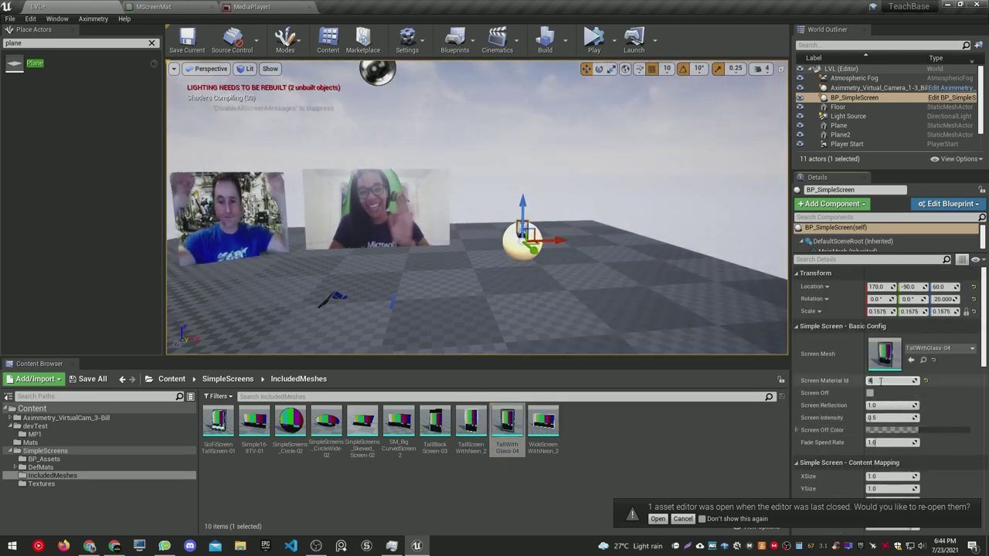
left_click(974, 313)
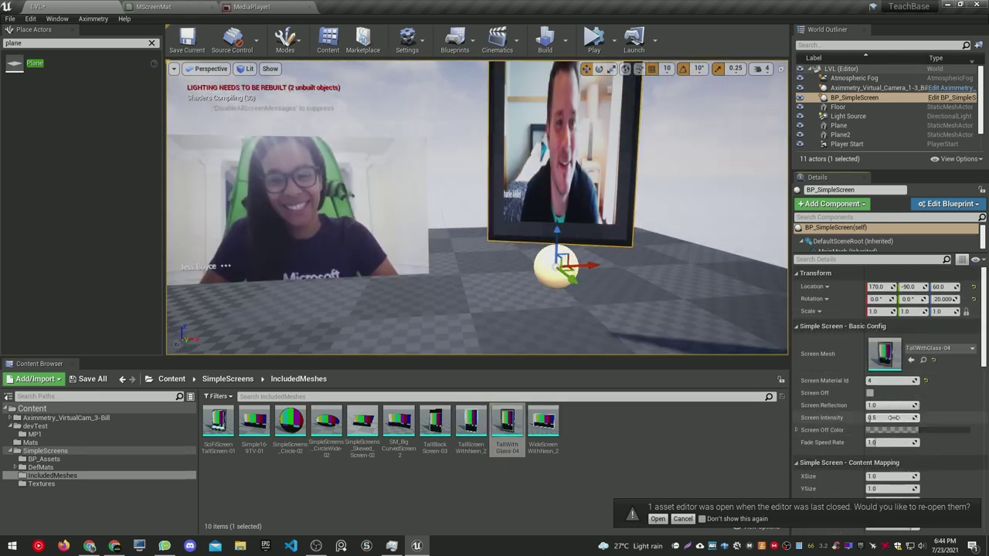
scroll(889, 432, "down", 4)
left_click_drag(889, 449, 904, 436)
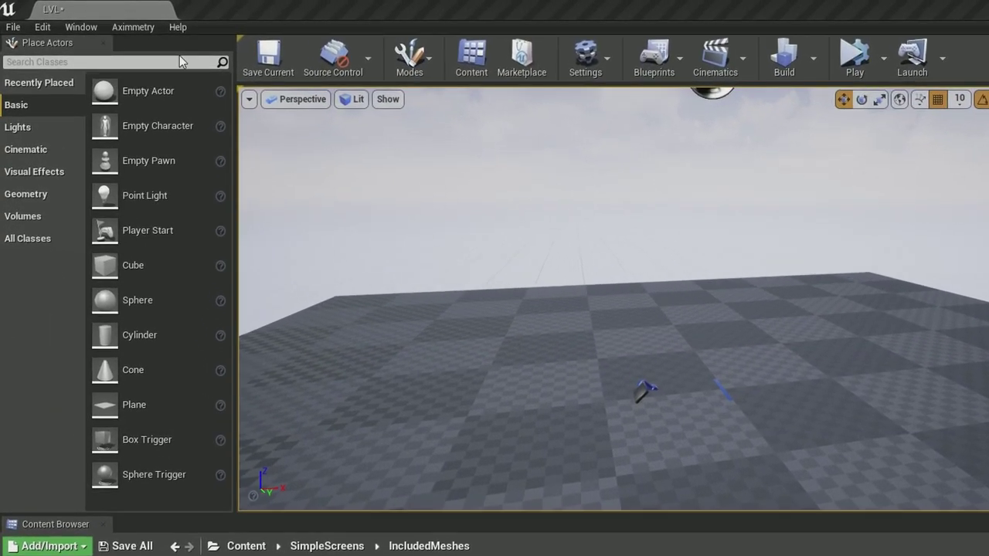
Search the placeable actors for a plane, place it in the middle of the floor and raise it to Z 70
left_click(134, 51)
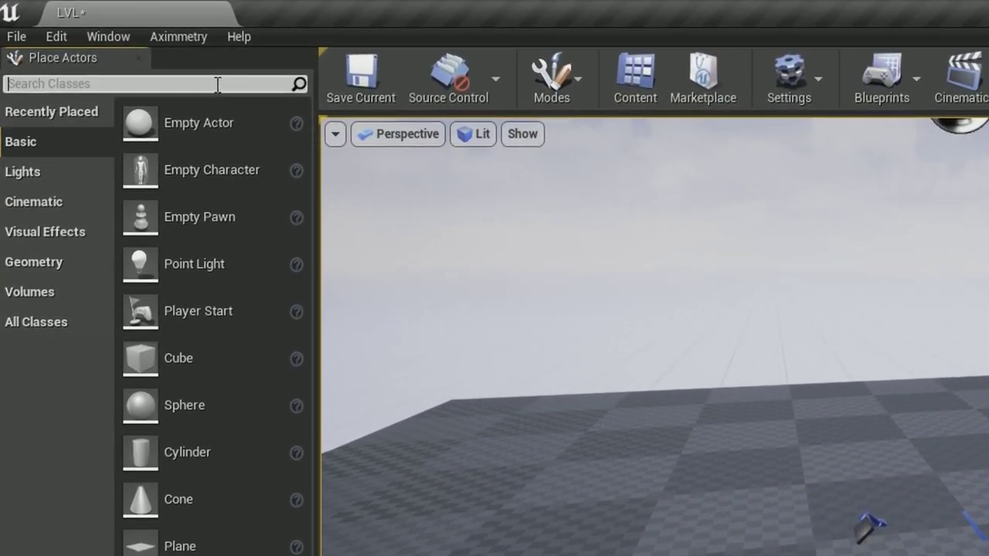
type("plane")
left_click_drag(141, 129, 942, 499)
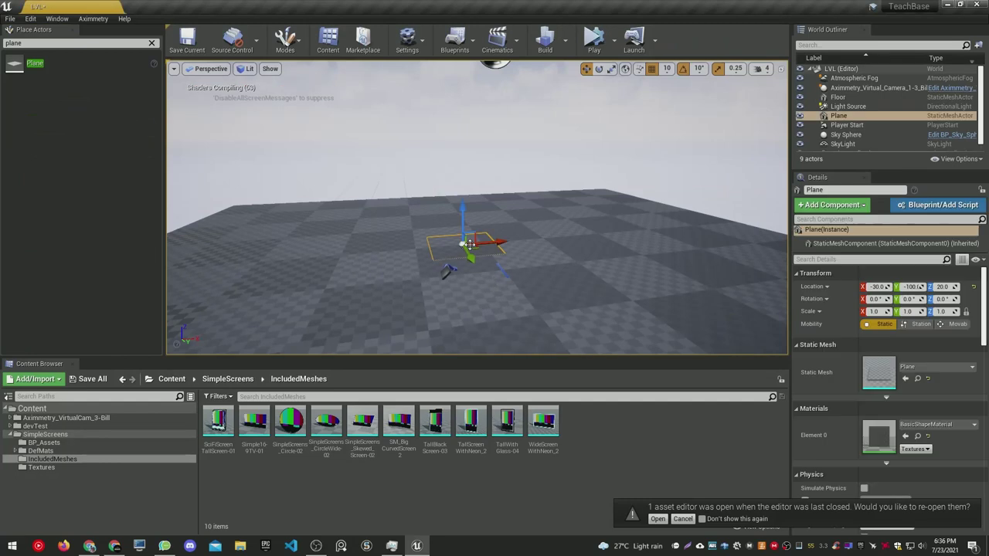
left_click_drag(463, 215, 463, 185)
Stand the plane upright by rotating it 90° about X, and scale it to 1.92 in X and 1.08 in Y
key("e")
left_click_drag(473, 190, 479, 247)
left_click(878, 311)
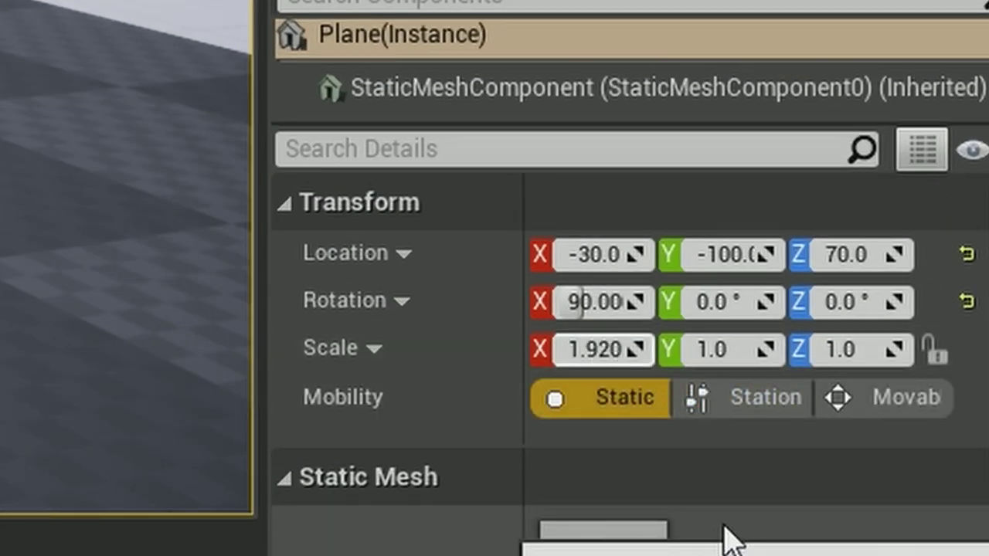
key("Tab")
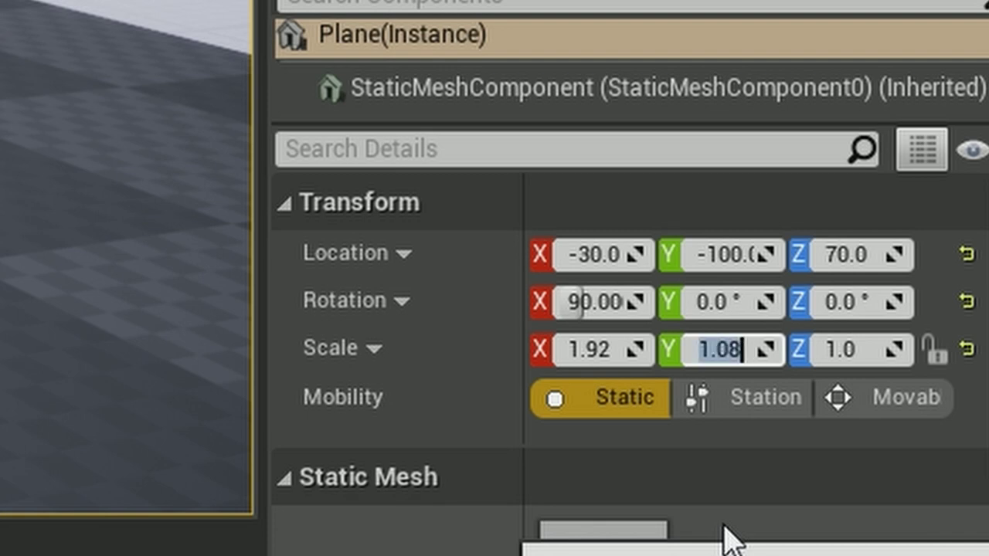
key("Return")
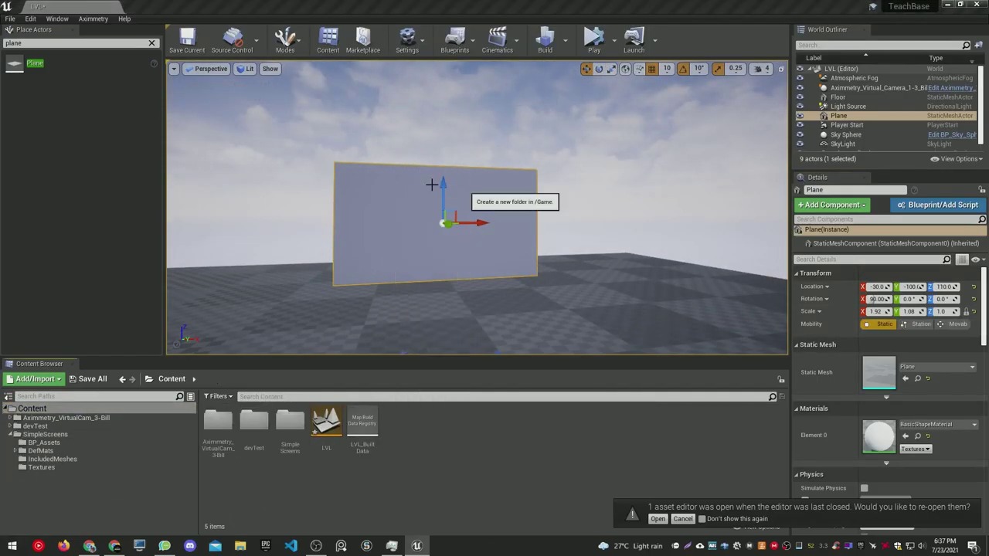
Create a new material named MScreenMat inside the Mats folder
left_click(299, 412)
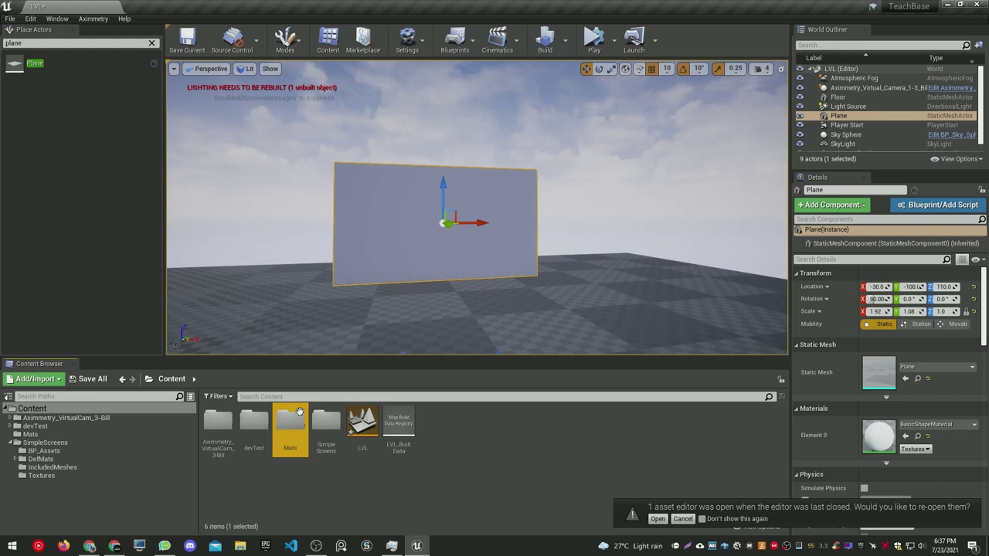
double_click(299, 412)
right_click(314, 473)
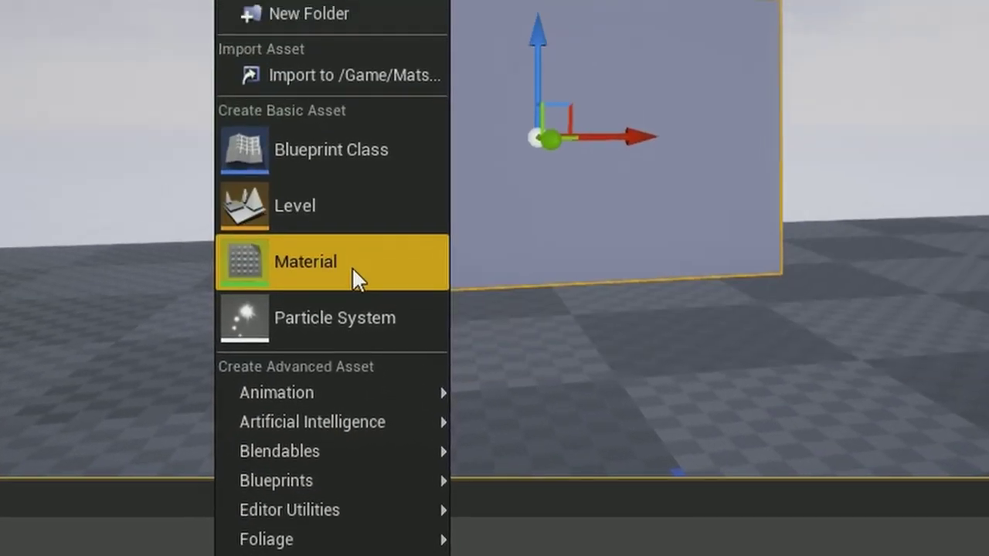
left_click(353, 266)
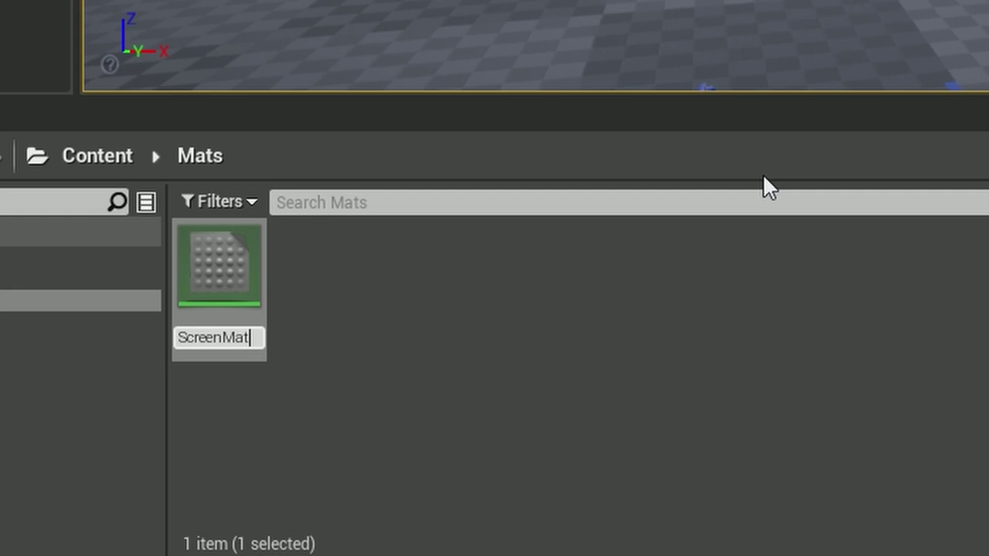
type("MScreenMat")
key("Return")
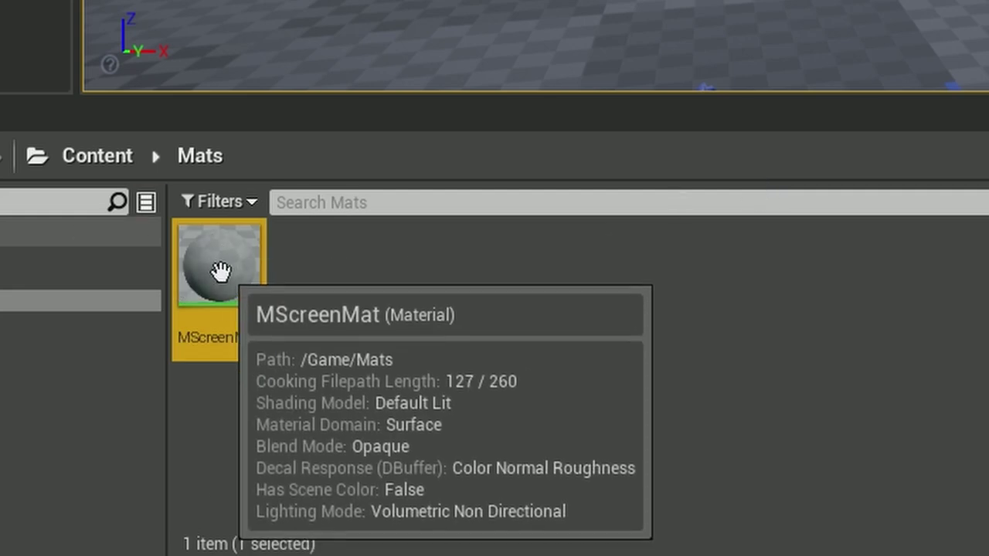
Open MScreenMat for editing and move its result node aside to make room for input nodes
double_click(255, 272)
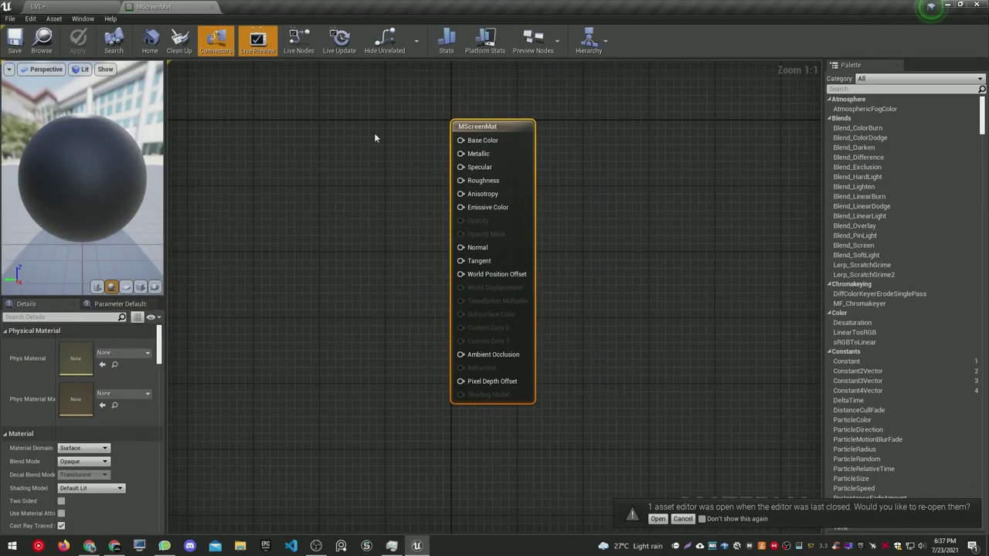
left_click_drag(663, 178, 659, 217)
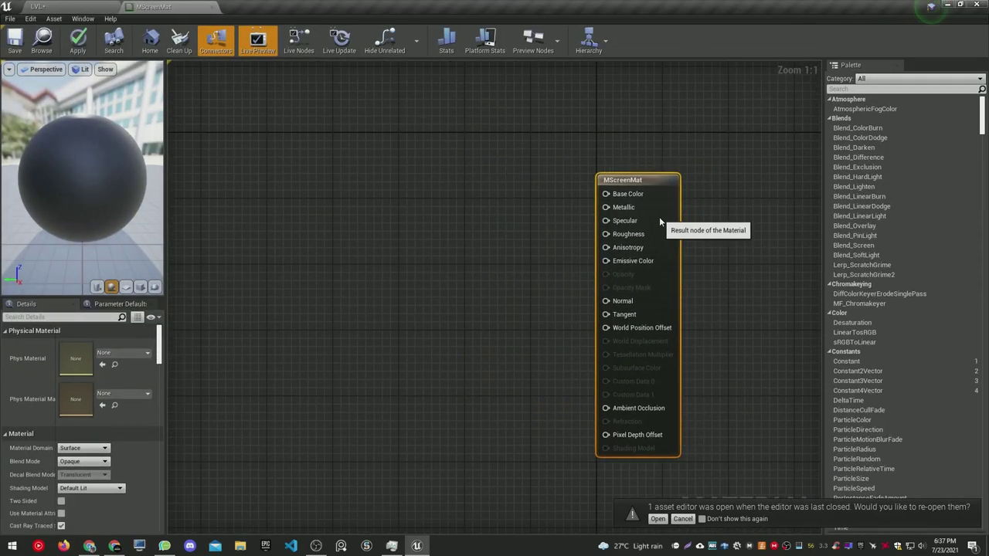
right_click_drag(225, 378, 302, 362)
Add a TextureSampleParameter2D node to the material graph and name it ScreenContent
right_click(395, 199)
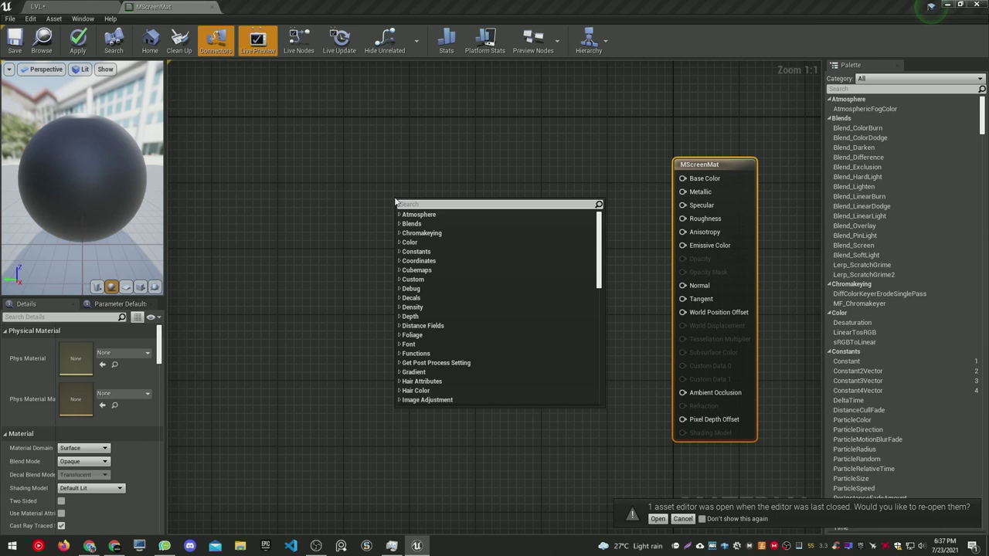
type("texture sam")
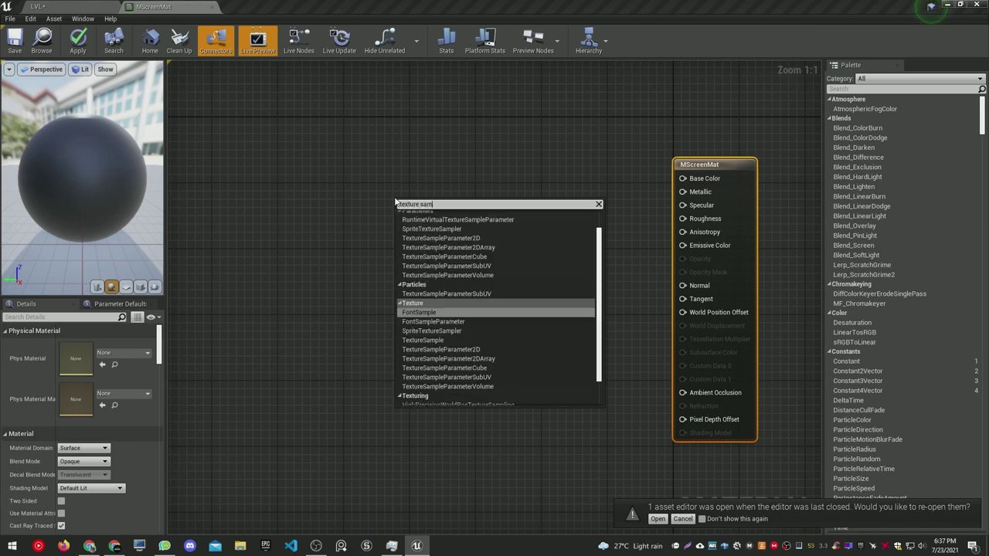
type("ple par")
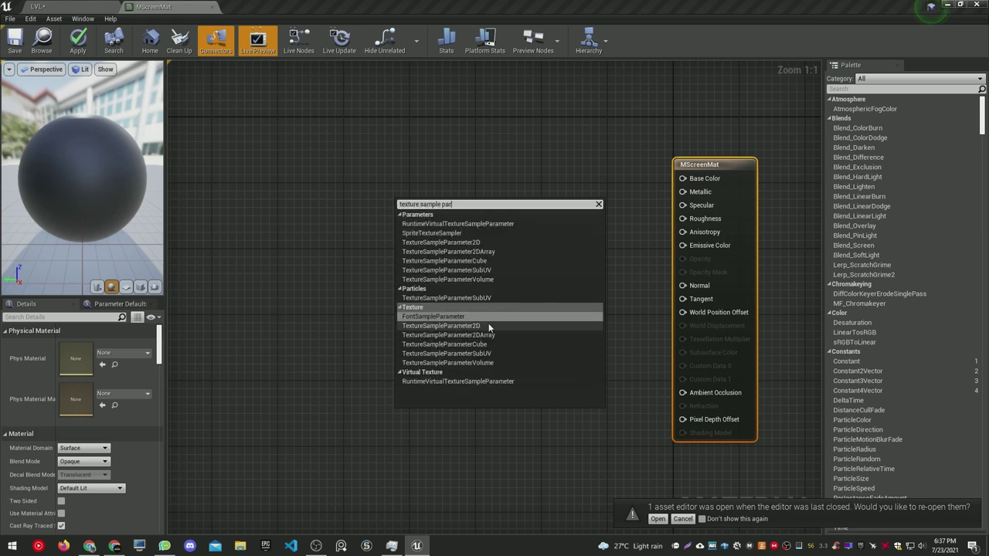
left_click(480, 325)
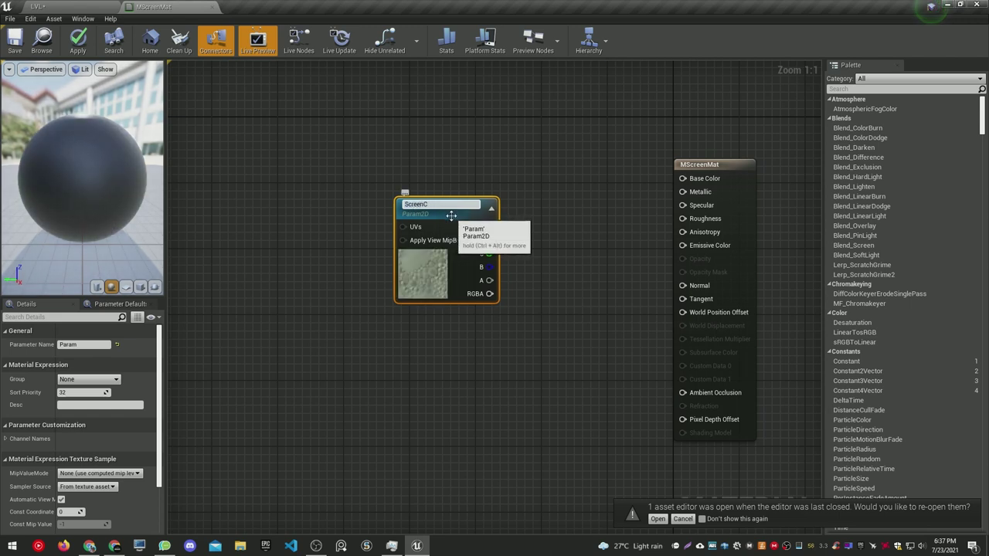
key("Return")
Connect the ScreenContent RGB output to both Base Color and Emissive Color, arranging the node beside the result node
left_click_drag(451, 216, 413, 215)
right_click_drag(530, 208, 400, 206)
left_click_drag(270, 199, 302, 226)
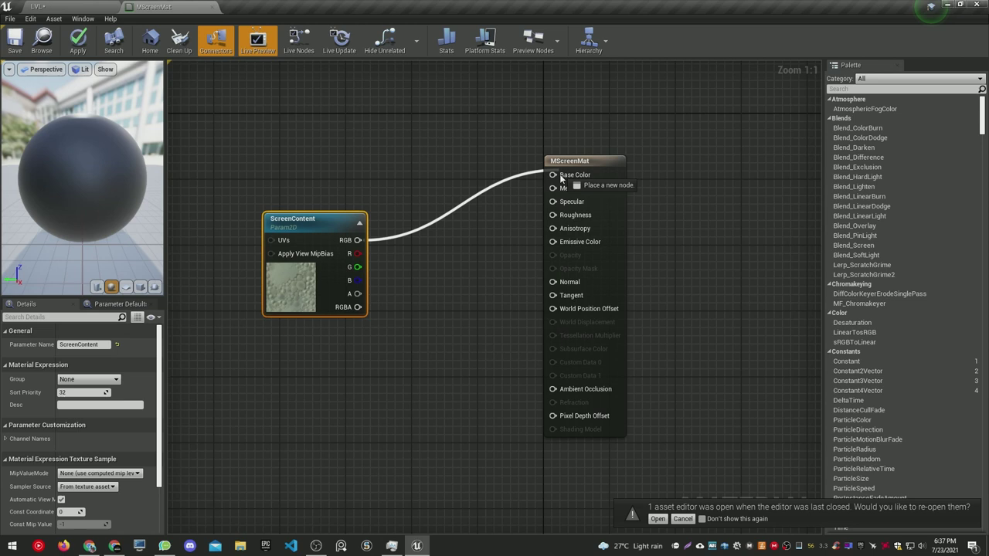
left_click_drag(557, 177, 556, 176)
left_click_drag(358, 240, 554, 242)
right_click_drag(539, 247, 604, 223)
left_click_drag(364, 195, 380, 162)
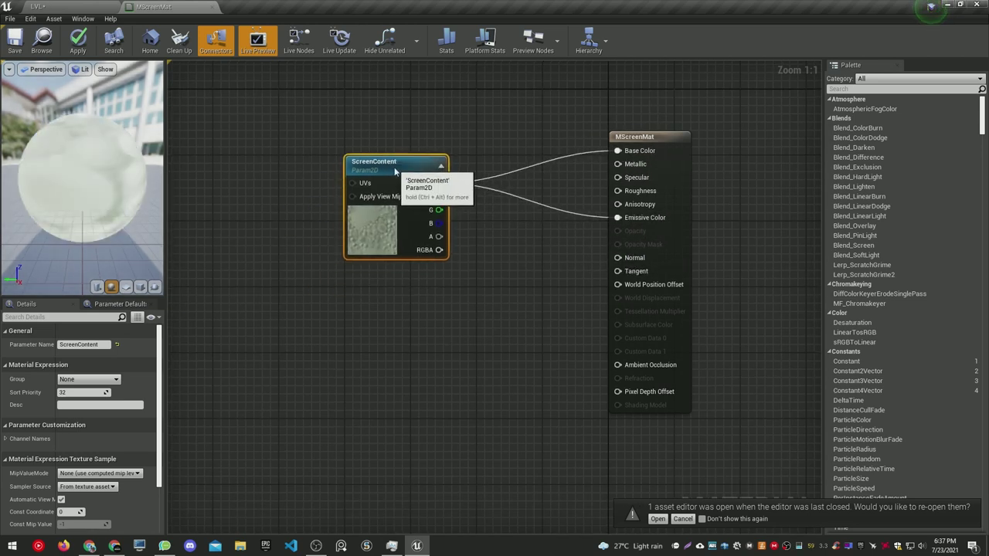
double_click(380, 162)
Try the Unlit shading model on the material, and return it to Default Lit
left_click(666, 190)
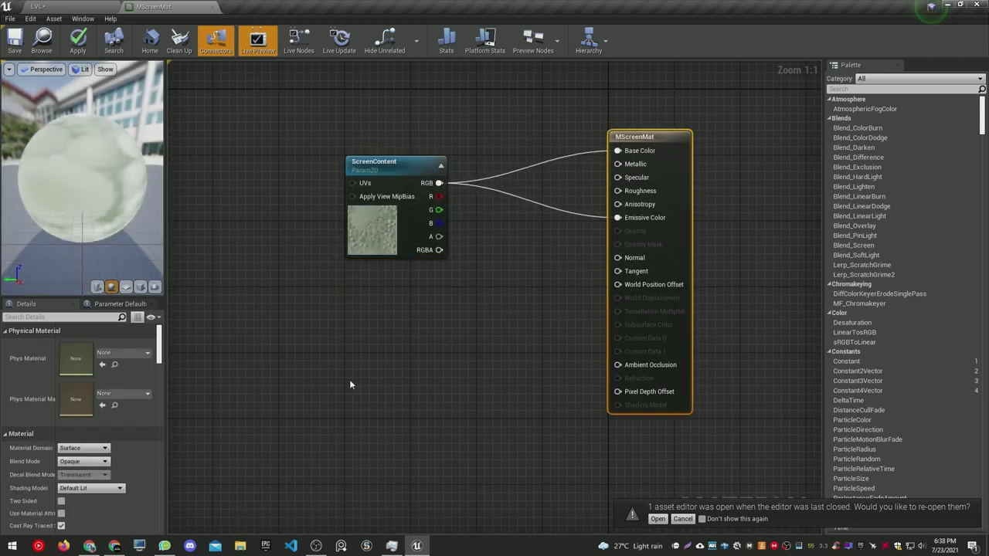
left_click(85, 488)
left_click(73, 398)
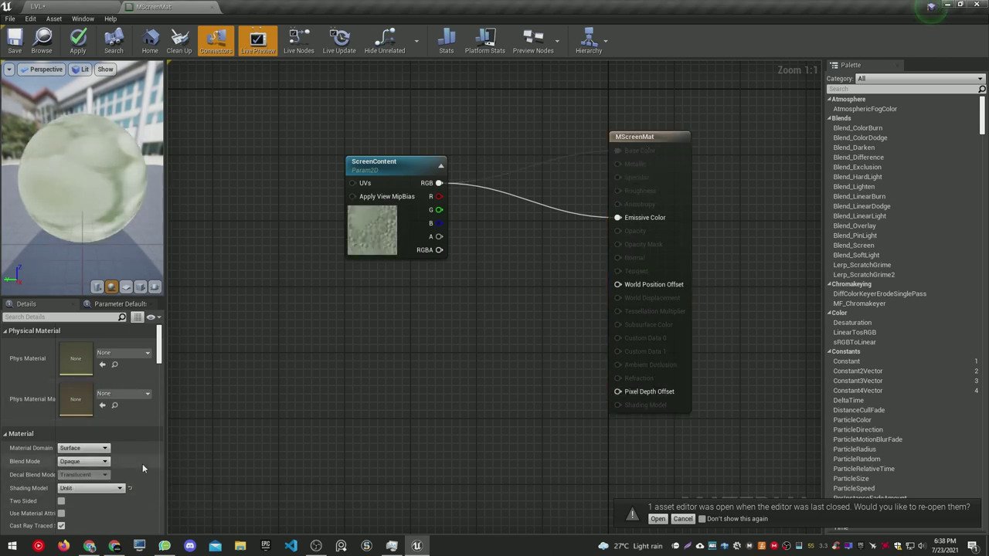
left_click(97, 492)
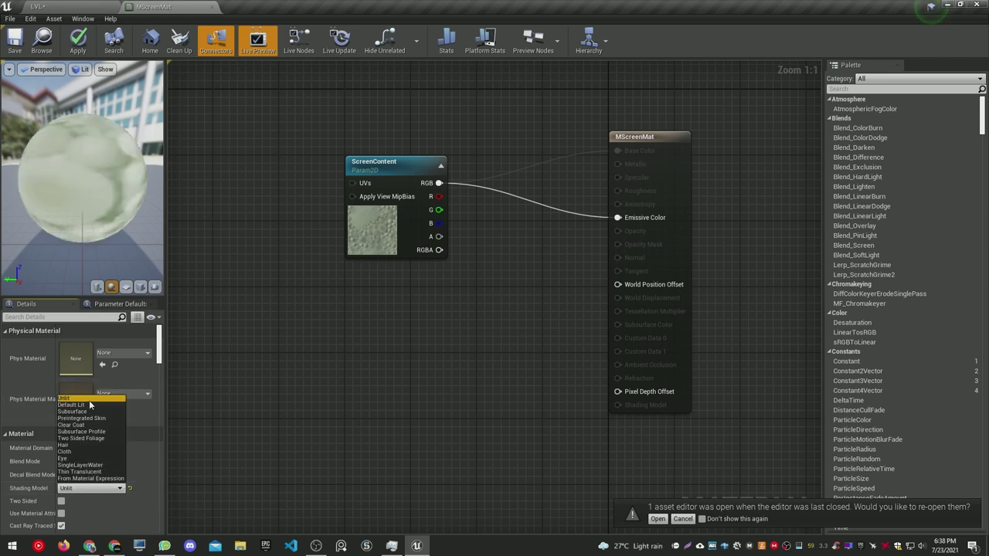
left_click(88, 405)
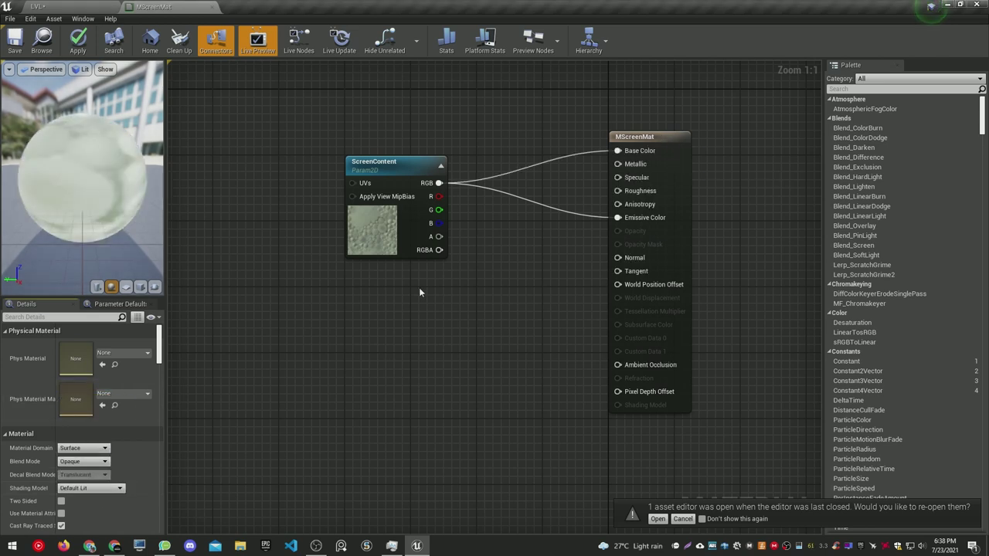
Add a scalar parameter named Roughness below ScreenContent, with a default value of 0.1
right_click(365, 311)
type("scalar par")
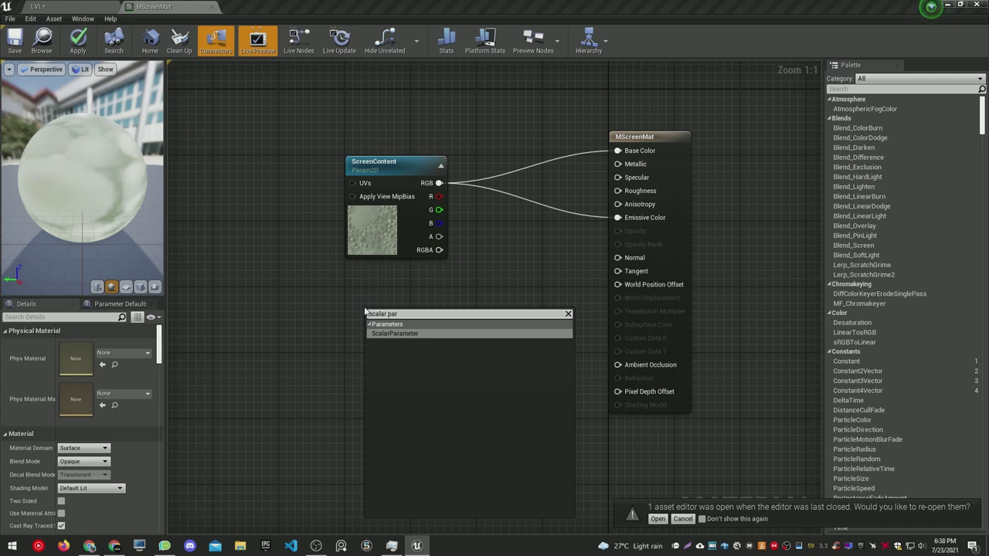
left_click(412, 333)
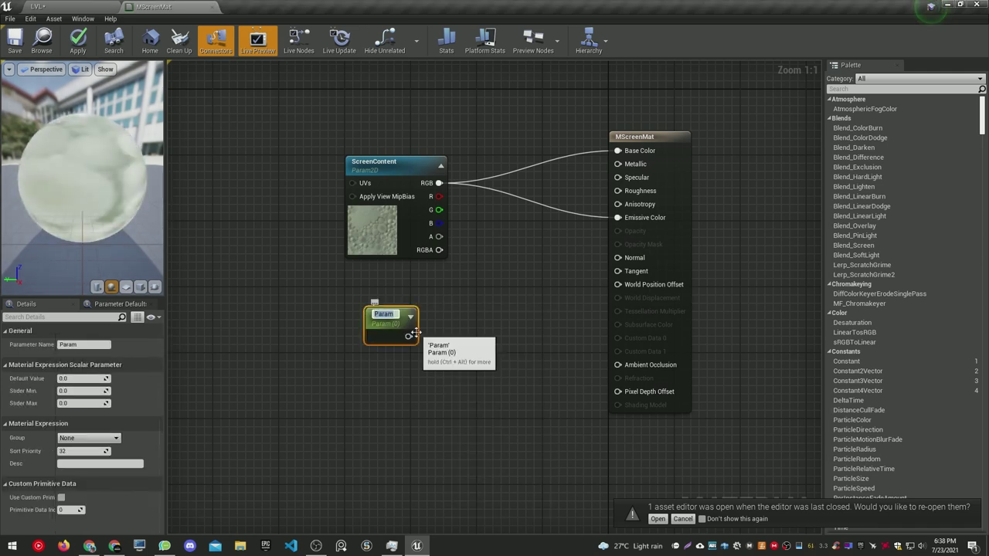
type("Roughness")
key("Return")
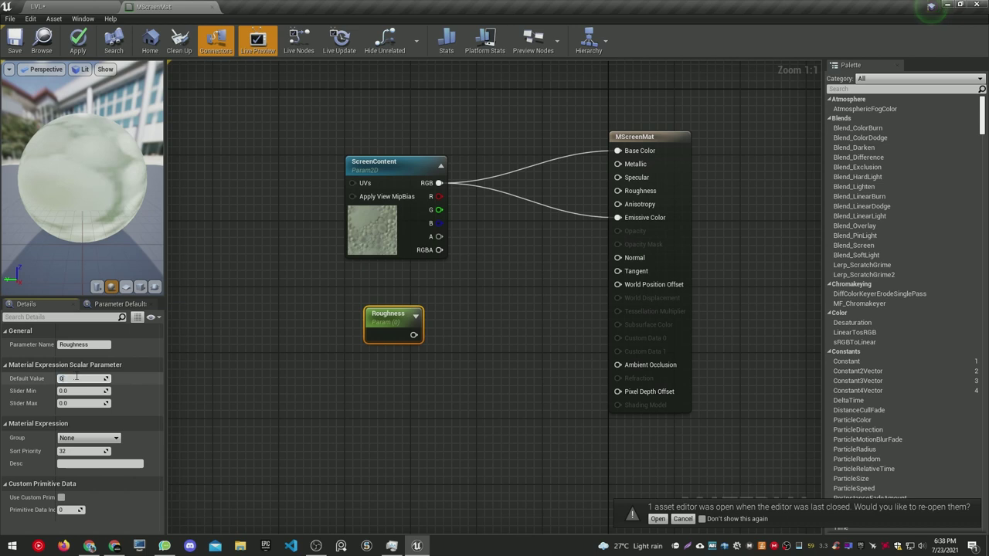
type(".1")
key("Return")
Connect the Roughness parameter to the material's Roughness input and tidy the node layout
left_click_drag(414, 335, 630, 191)
left_click_drag(391, 315, 412, 278)
right_click_drag(525, 314, 476, 331)
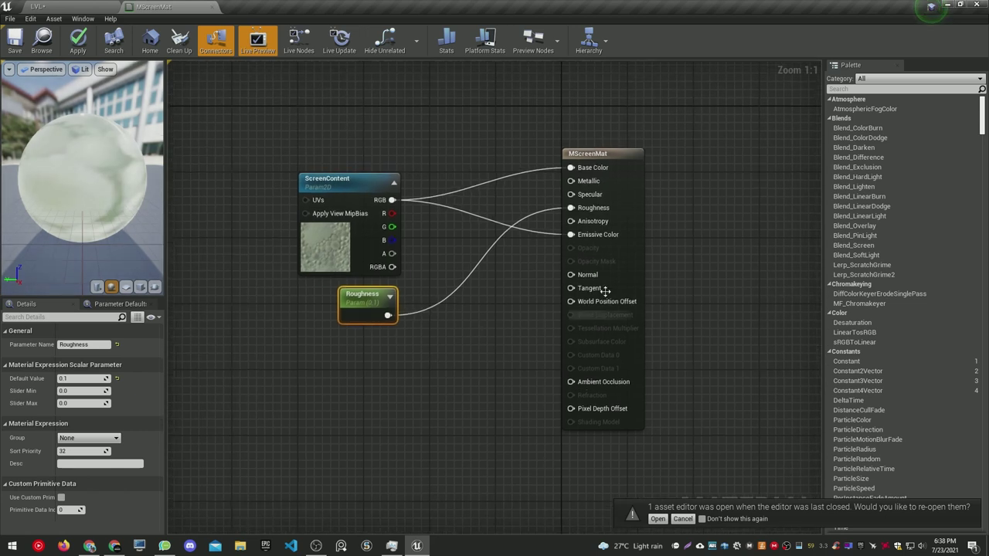
left_click_drag(634, 264, 650, 264)
left_click(371, 295)
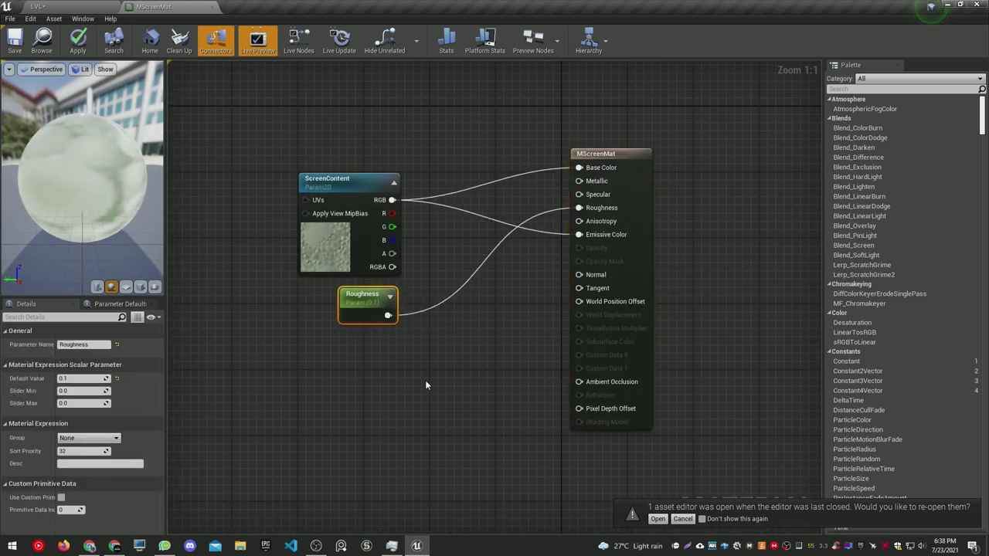
right_click_drag(426, 386, 500, 369)
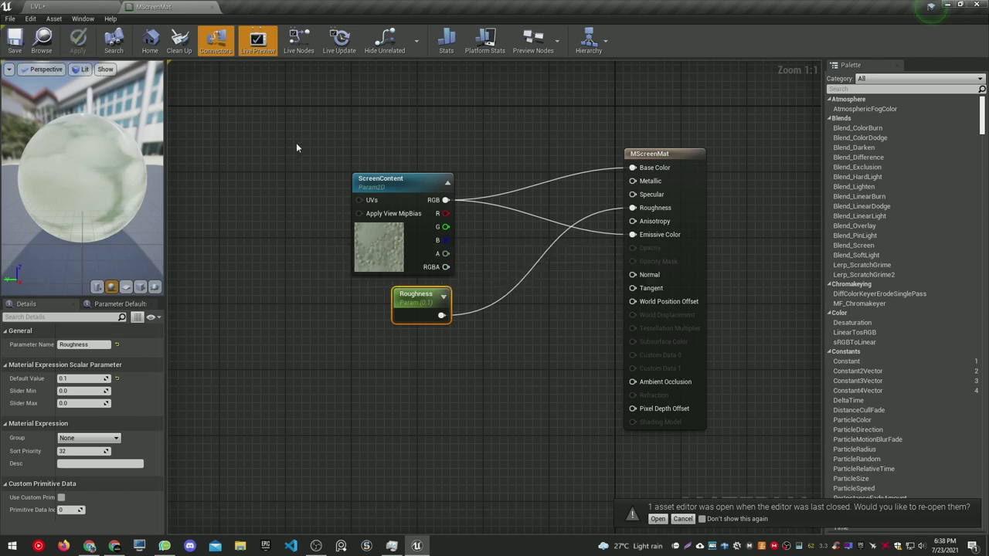
Return to the LVL level and create a material instance from MScreenMat in the Mats folder
left_click(51, 7)
right_click_drag(444, 212, 406, 219)
right_click(220, 425)
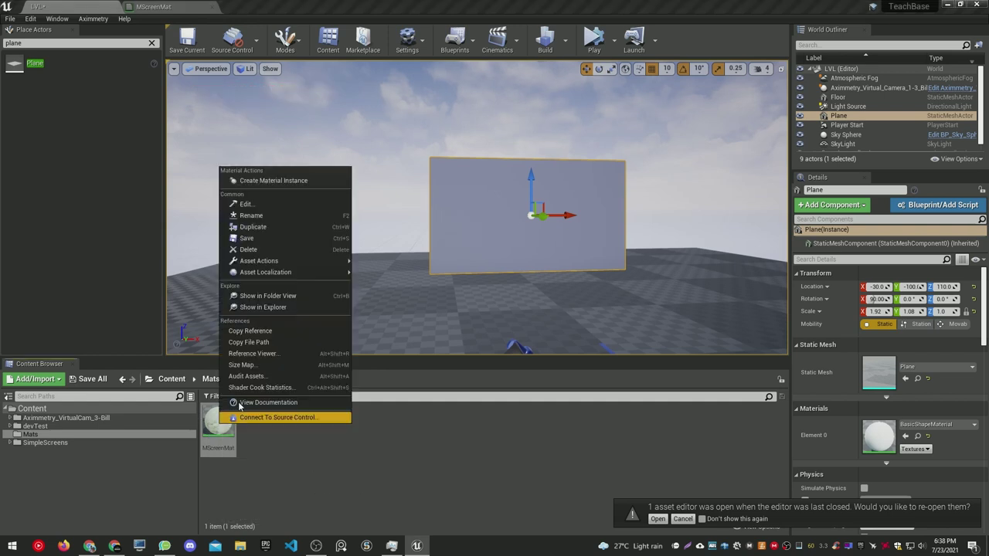
left_click(270, 179)
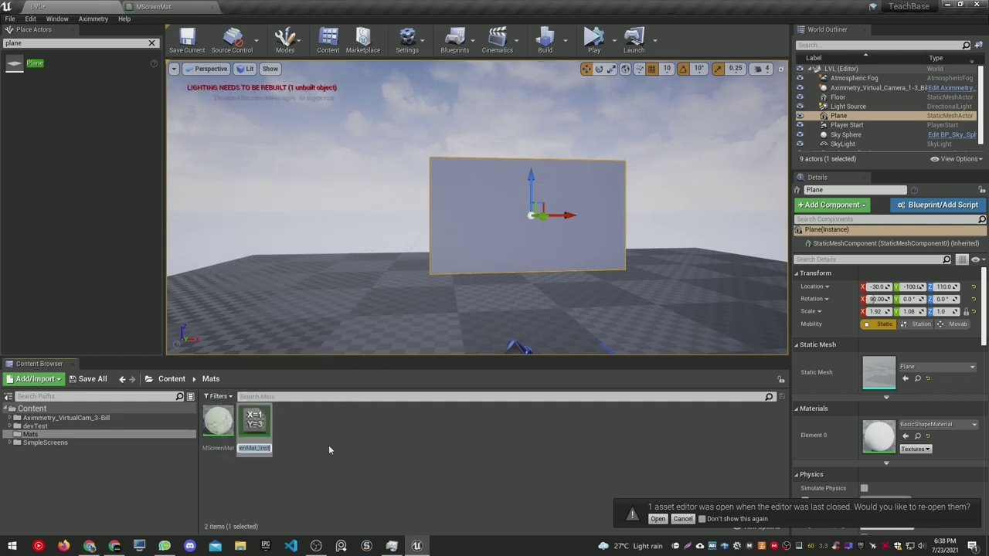
Name the new material instance MI_ScreenInstance and apply it to the plane in the level
type("MI_Screen")
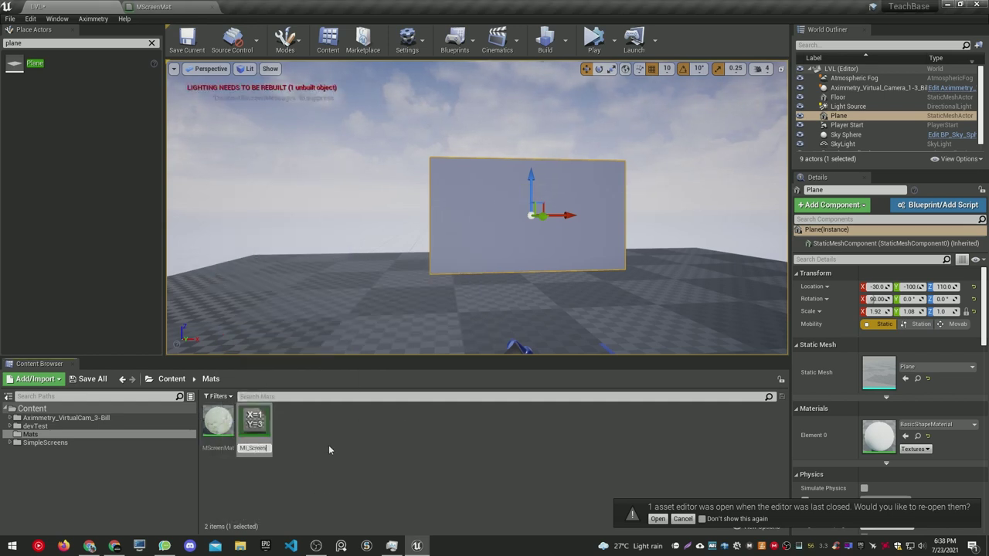
type("Instance")
key("Return")
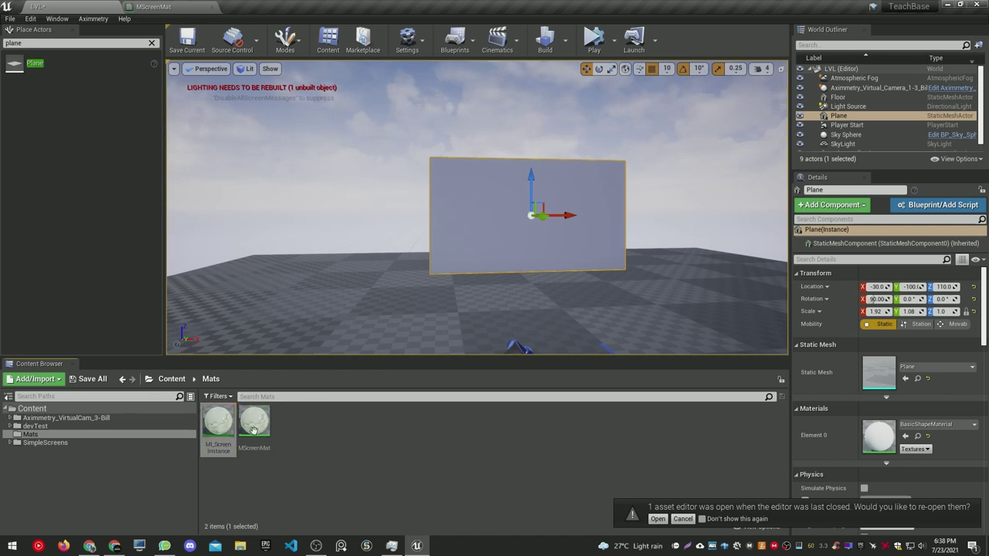
left_click_drag(219, 424, 530, 257)
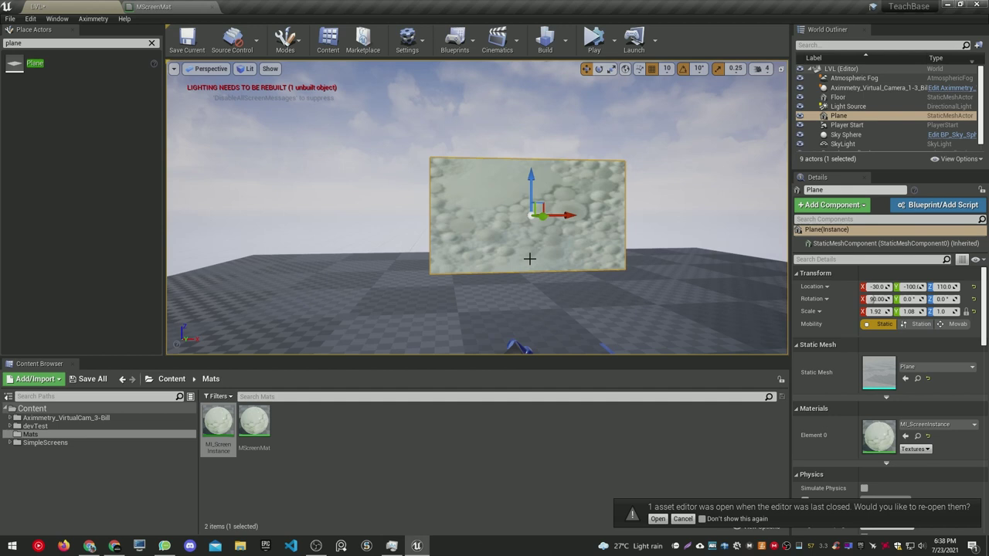
Assign the noSignalMainTV_jpg texture from SimpleScreens/Textures to the ScreenContent parameter of MI_ScreenInstance
double_click(879, 437)
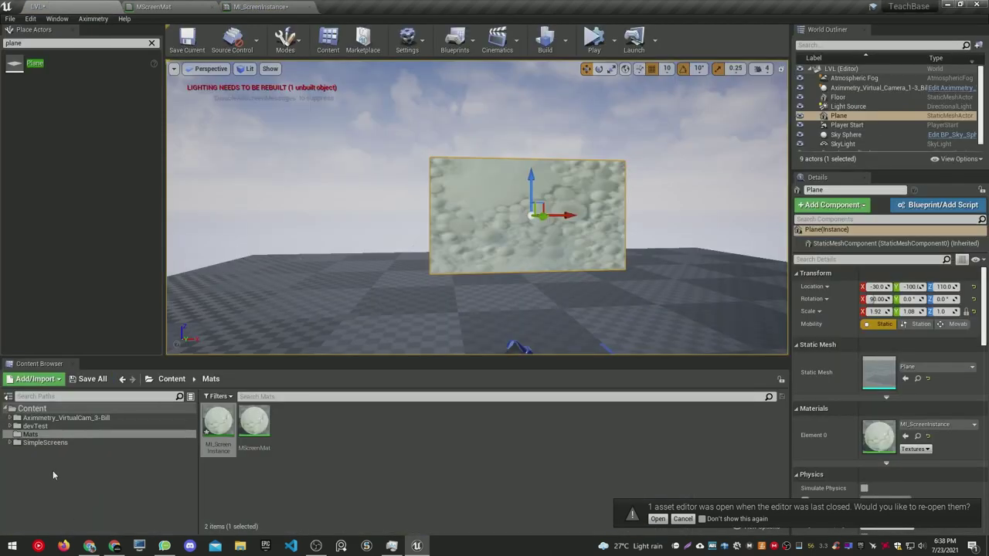
left_click(9, 442)
left_click(41, 475)
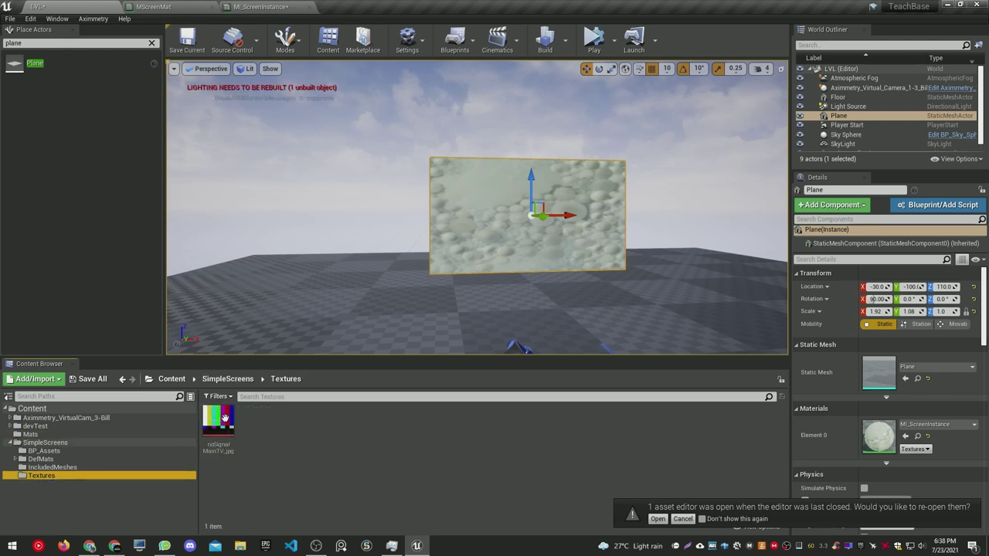
left_click(266, 7)
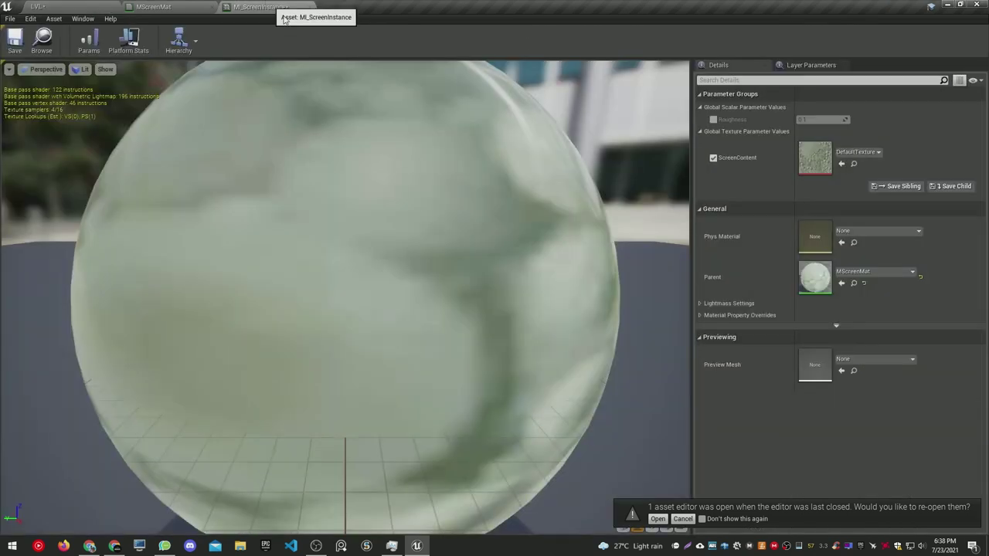
left_click(841, 164)
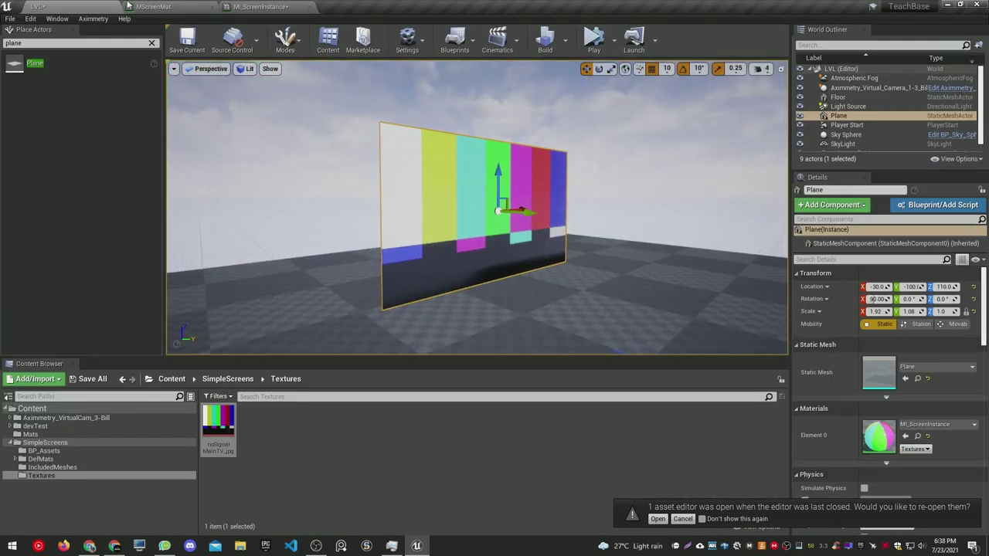
Float MI_ScreenInstance beside the level, override its Roughness with about 0.54, and dock the editor again
left_click_drag(244, 7, 437, 125)
left_click(73, 6)
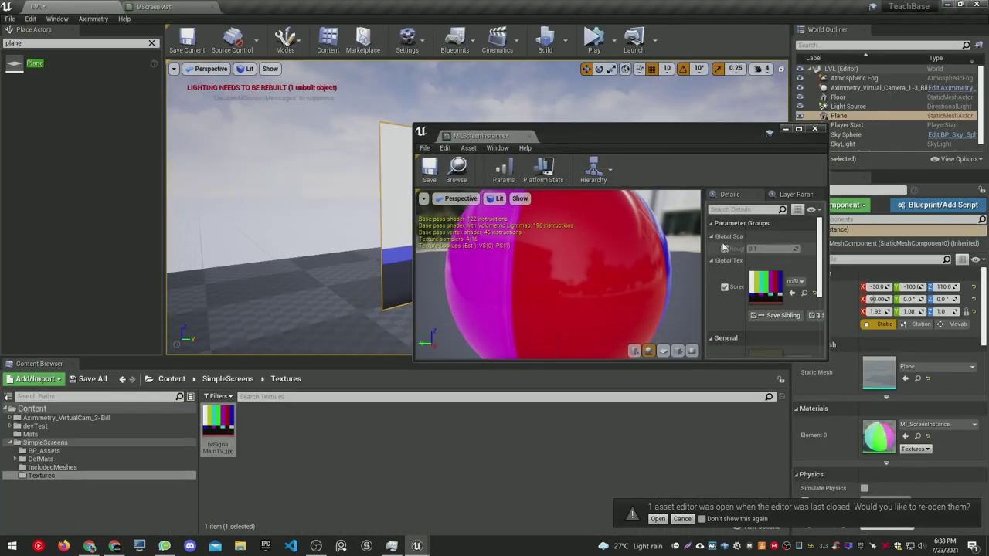
left_click_drag(684, 136, 582, 302)
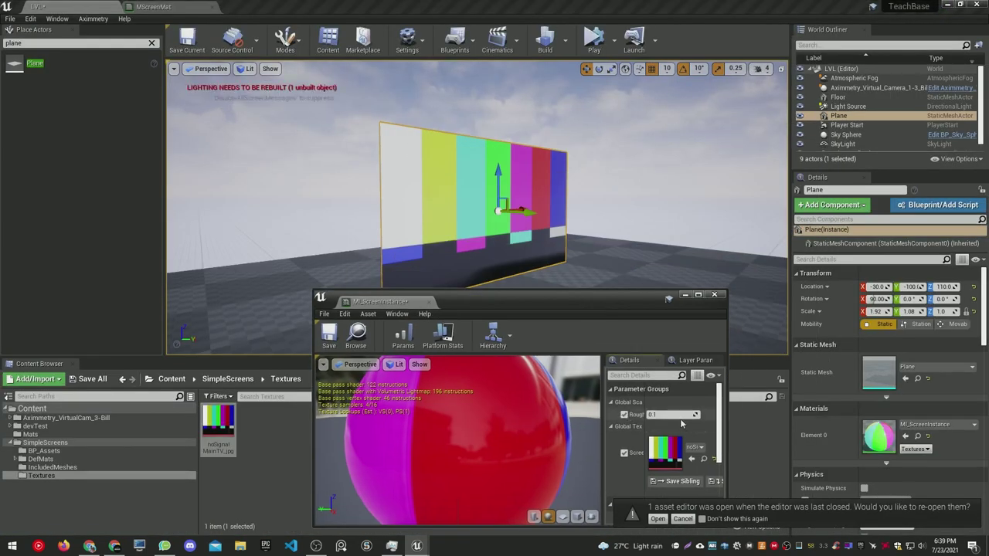
left_click_drag(653, 415, 707, 414)
left_click_drag(390, 305, 282, 6)
left_click(59, 7)
right_click_drag(371, 208, 402, 172)
Replace the ScreenContent texture of MI_ScreenInstance with MediaPlayerI_Video from the devTest/MP1 folder
left_click(35, 426)
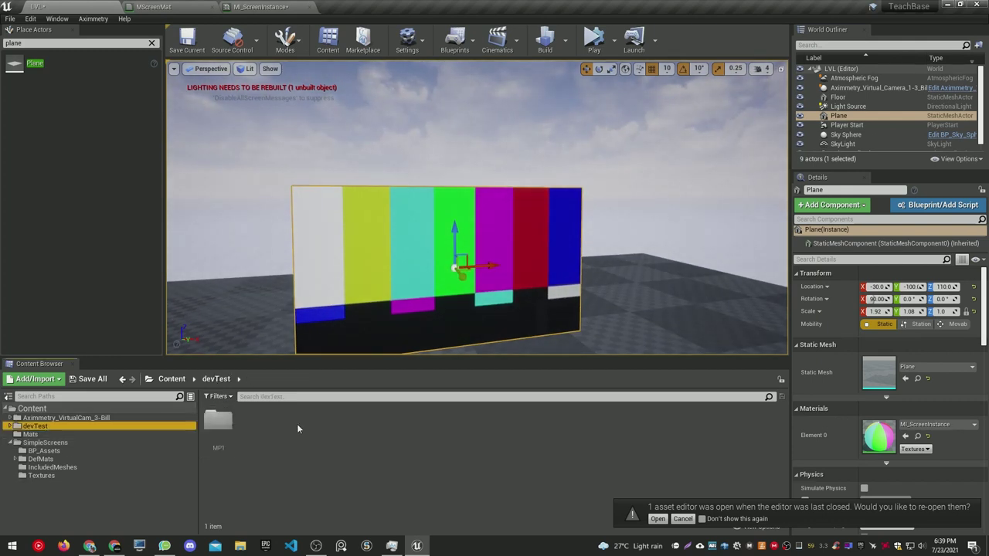
double_click(220, 424)
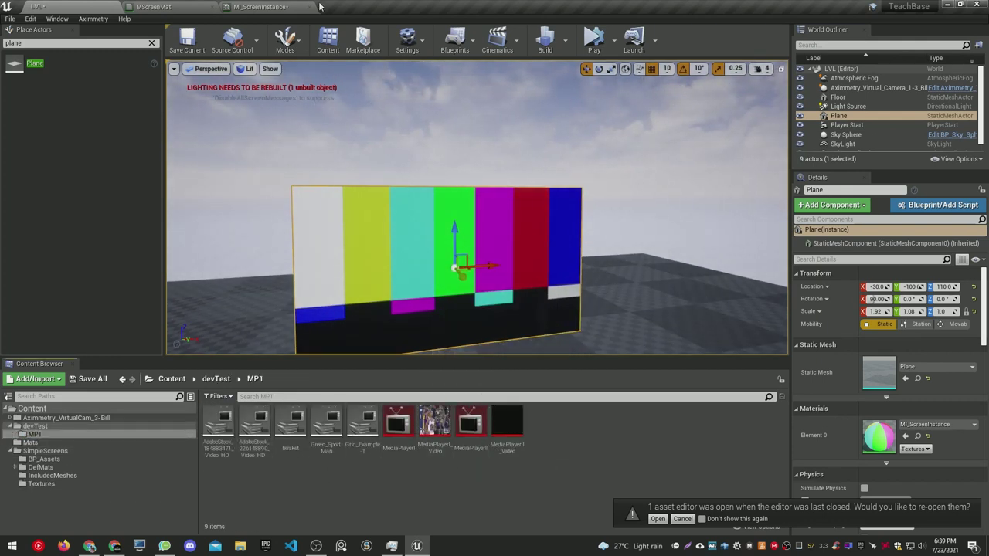
left_click(268, 6)
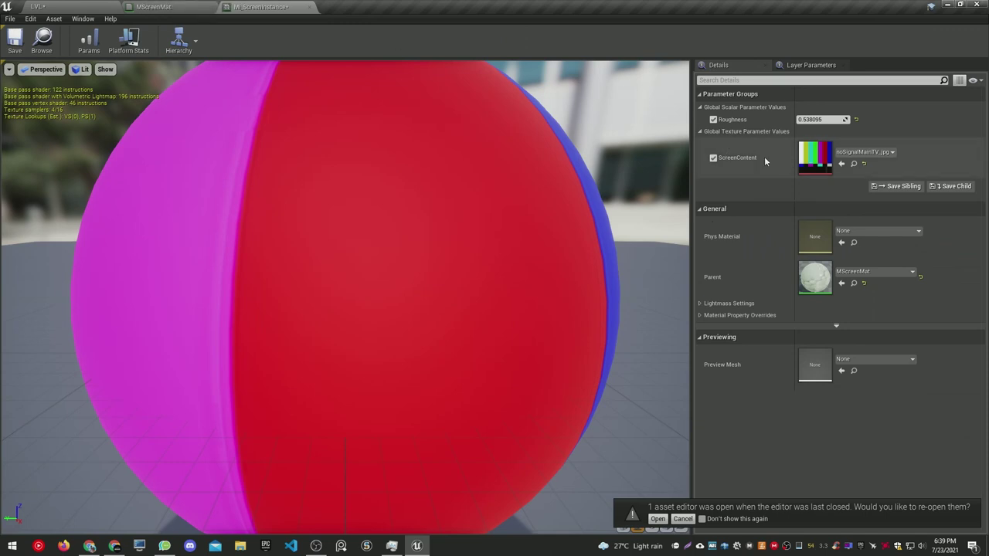
left_click(59, 6)
left_click(435, 424)
left_click(280, 7)
left_click(842, 163)
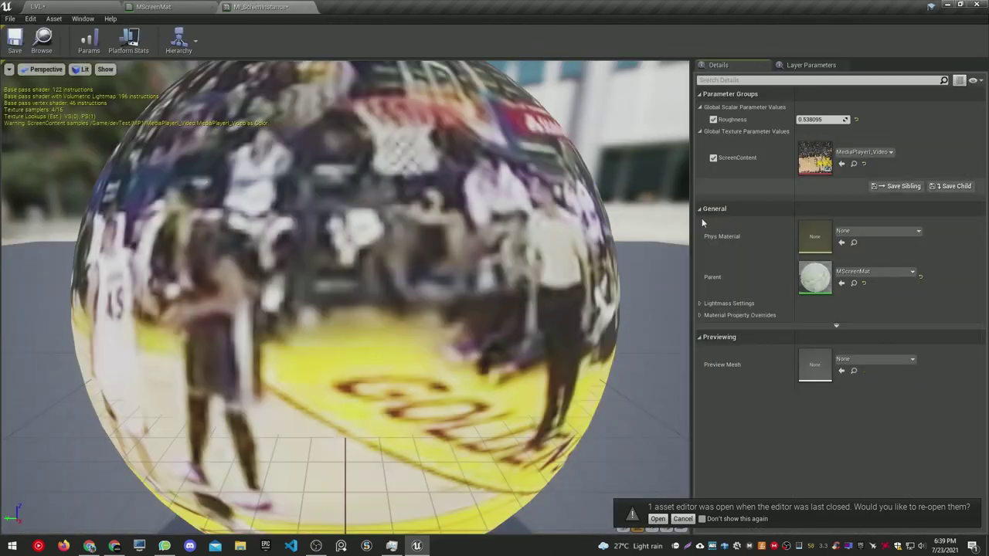
View the video on the plane in the level, and play Grid_Example-1 in MediaPlayerI
left_click(75, 5)
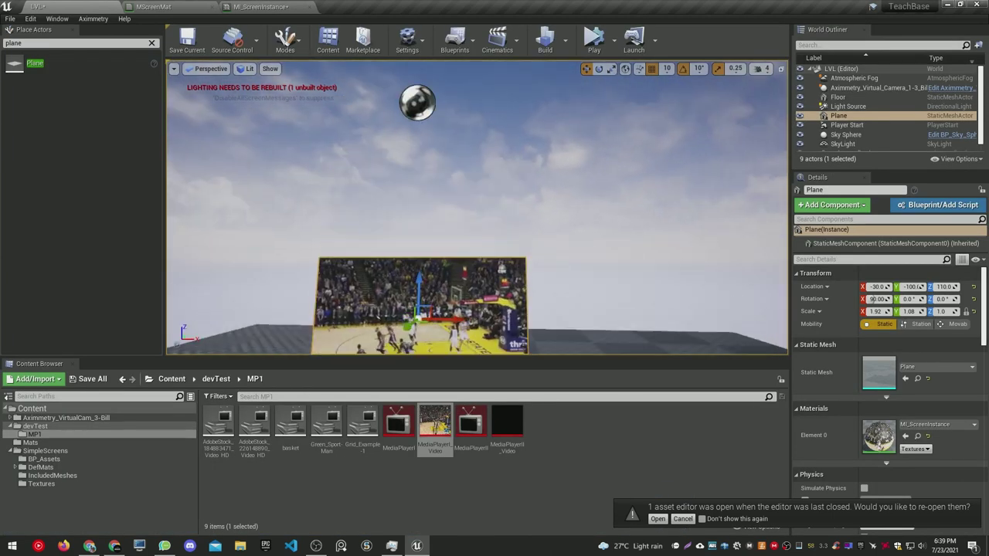
right_click_drag(478, 207, 458, 243)
key("w")
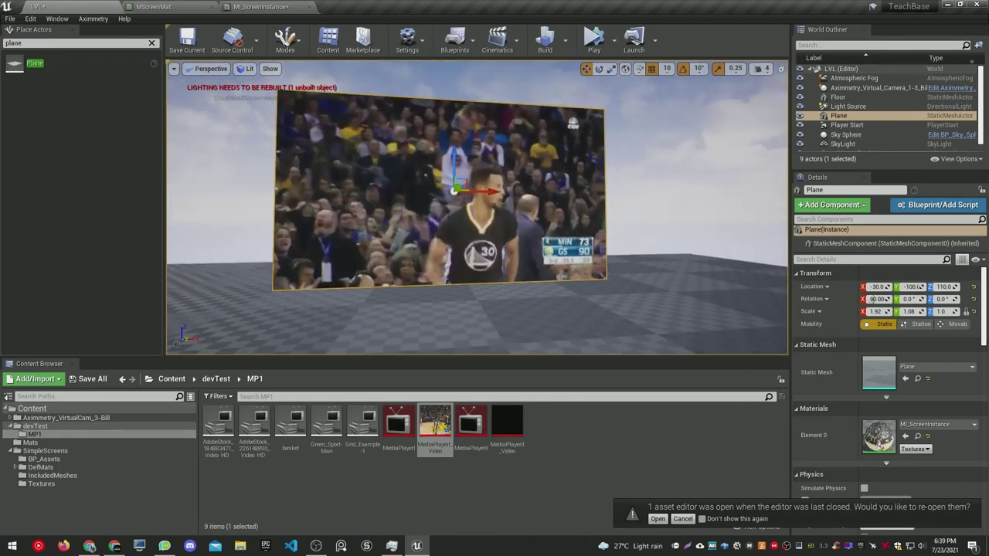
double_click(398, 425)
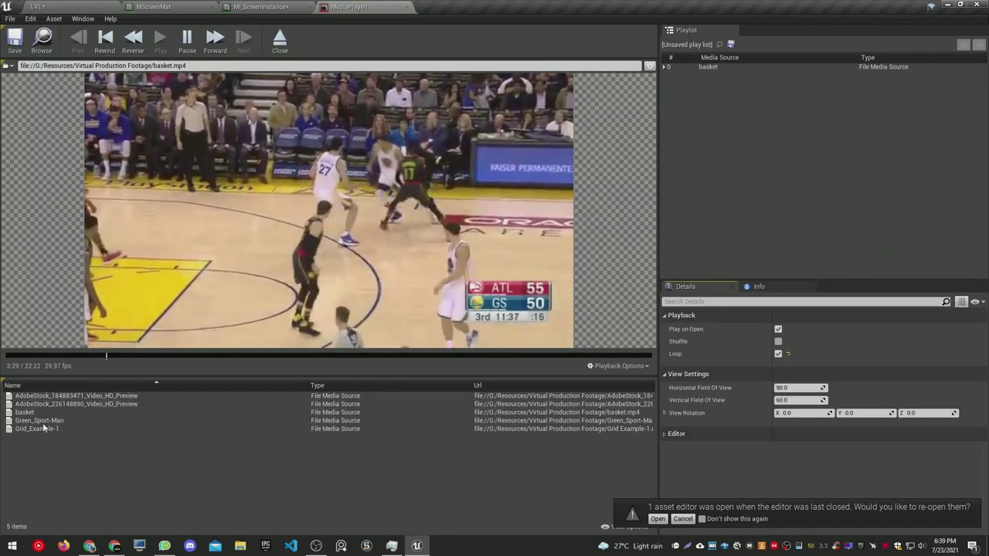
double_click(55, 429)
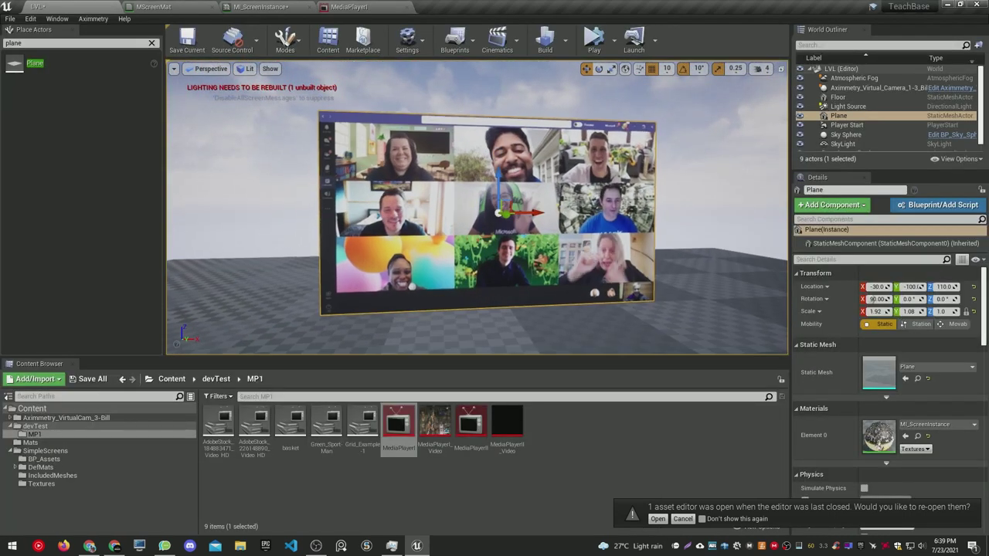
Add a TextureCoordinate node to MScreenMat, well to the left of the ScreenContent node
left_click(153, 6)
right_click_drag(534, 153, 519, 175)
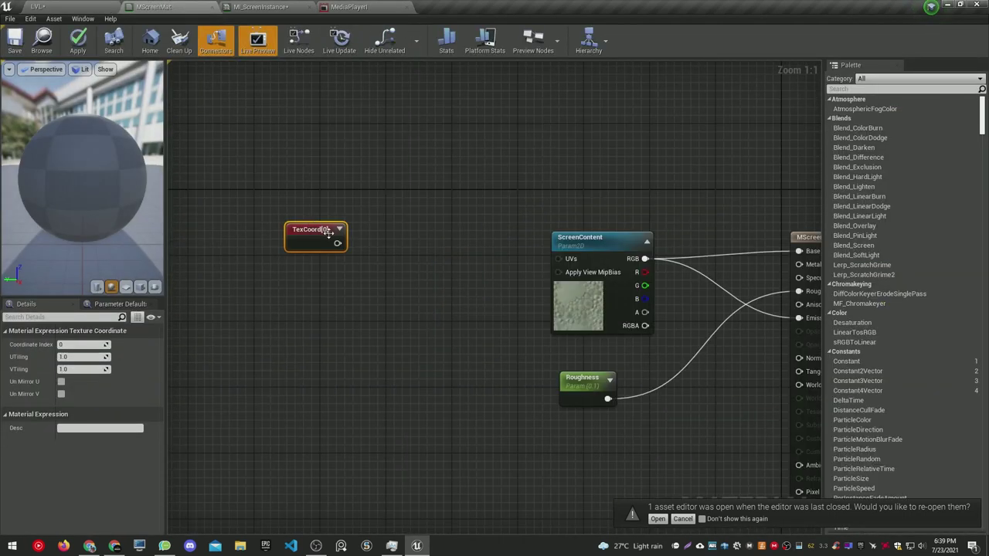
left_click_drag(326, 234, 236, 210)
Try adding a second TextureCoordinate node by searching for it by name, and delete that duplicate
right_click(319, 283)
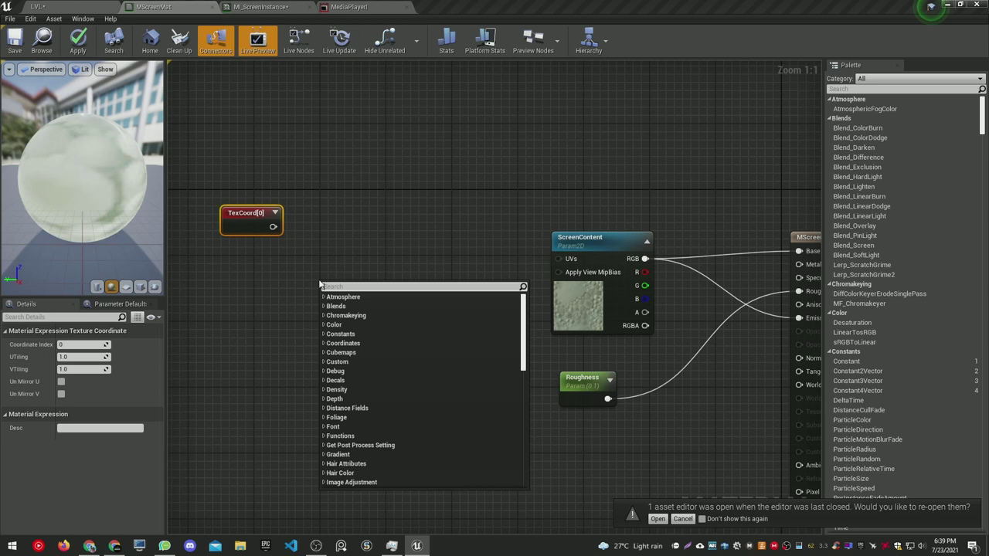
type("textco")
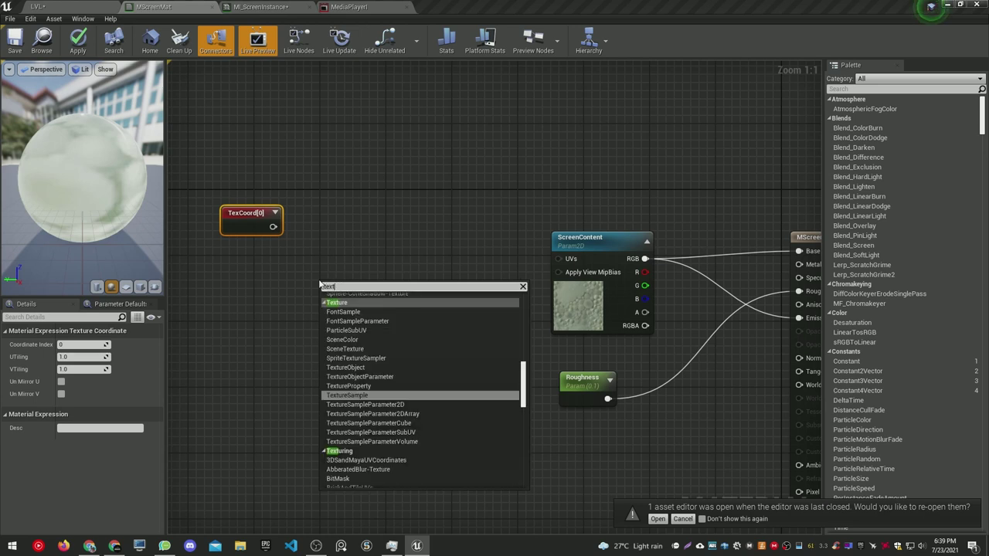
key("BackSpace")
key("BackSpace")
type("ure coor")
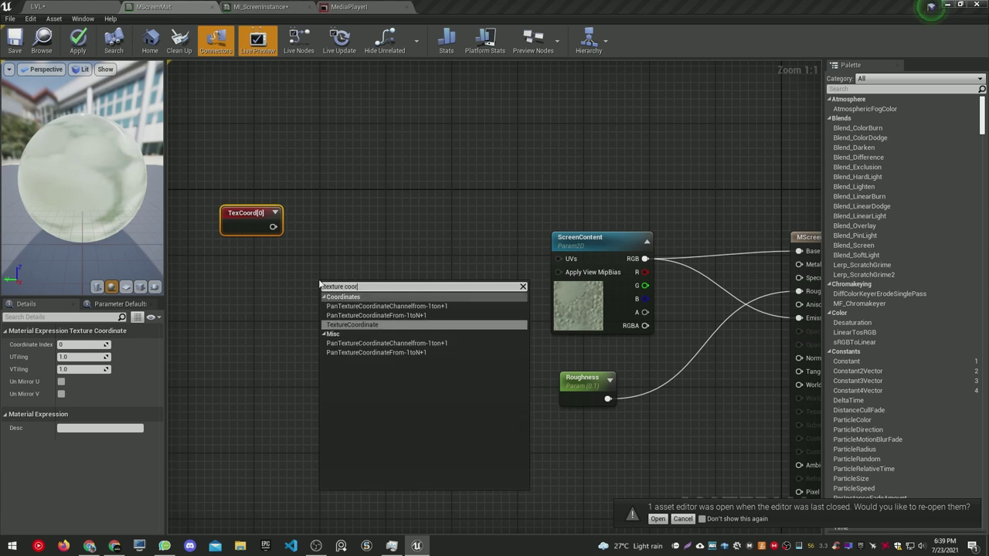
key("Return")
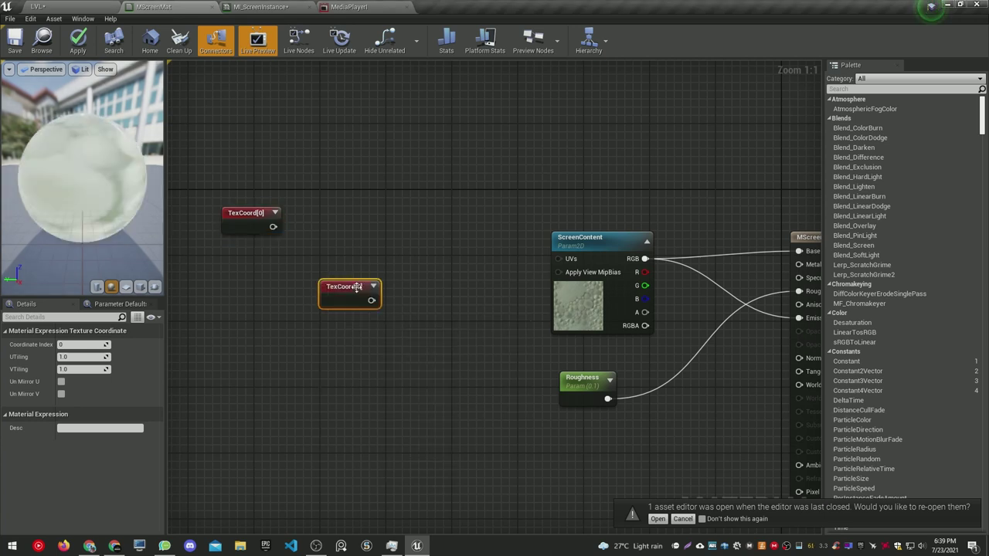
key("Delete")
Add an Add node and a Multiply node between TexCoord and ScreenContent, with Multiply placed higher
mouse_move(266, 225)
left_mouse_down()
mouse_move(268, 248)
mouse_move(277, 238)
left_mouse_up()
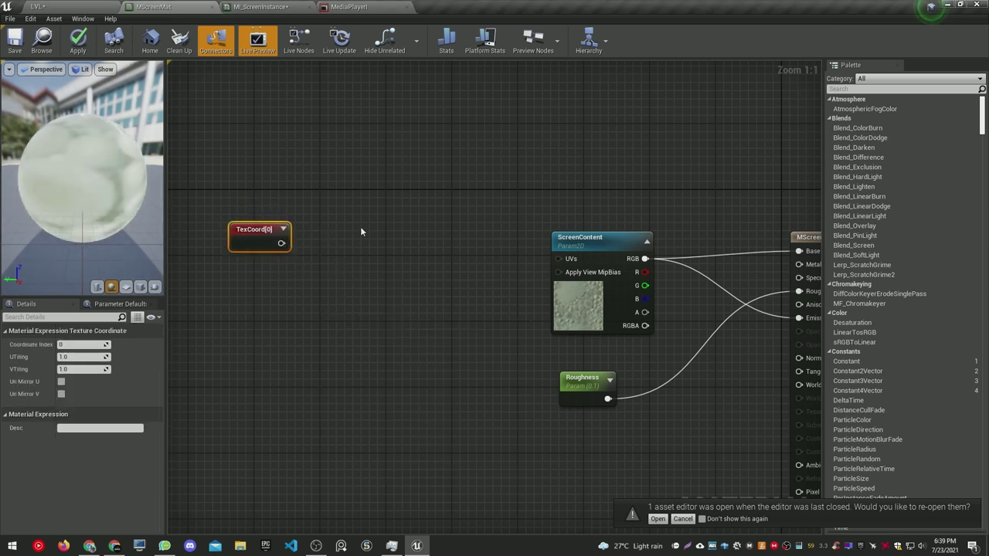
key("m")
left_click(361, 230)
left_click_drag(394, 237, 484, 240)
key("a")
left_click(326, 239)
left_click_drag(355, 245, 375, 245)
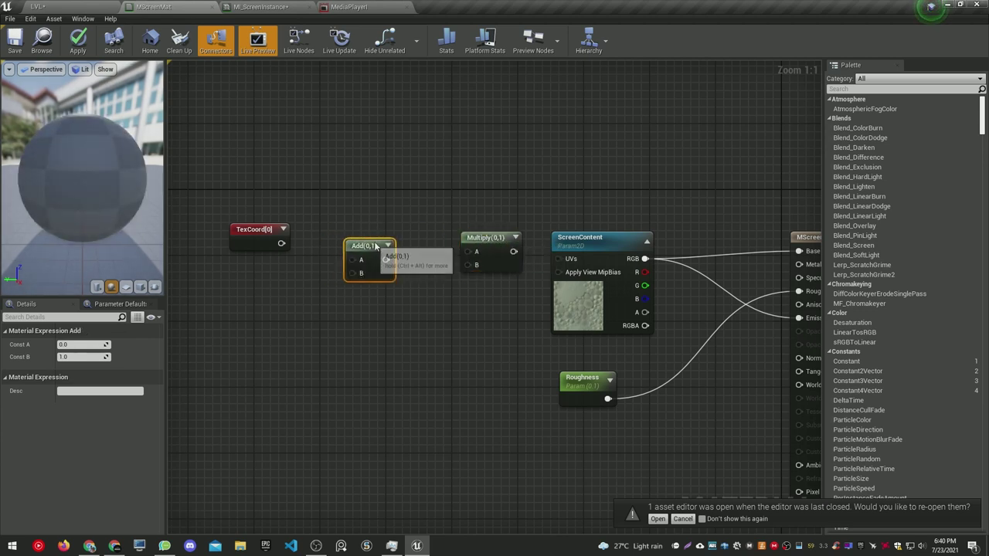
left_click_drag(500, 233, 483, 176)
Add a MakeFloat2 node below TexCoord and connect its Result to the Add node's B input
right_click(261, 309)
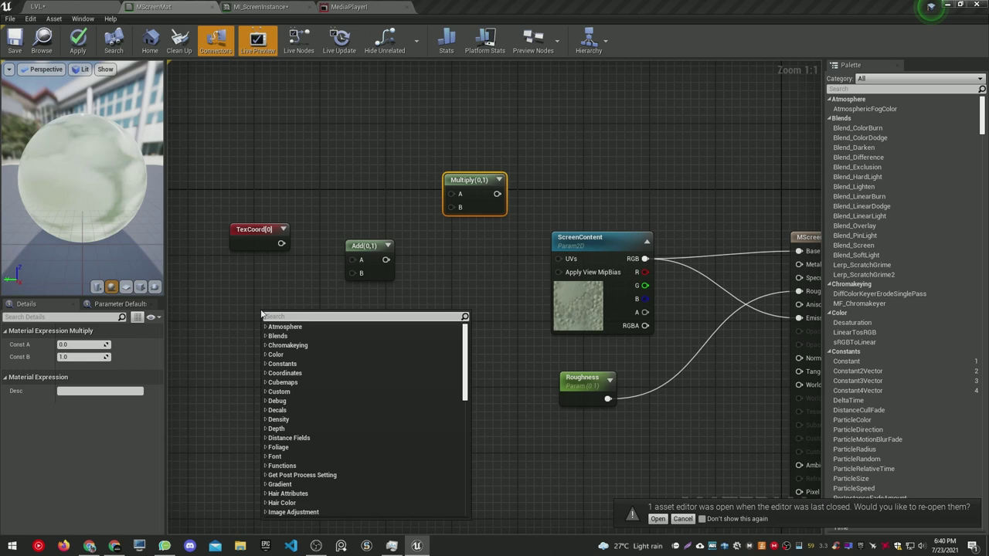
type("makefloat")
key("Return")
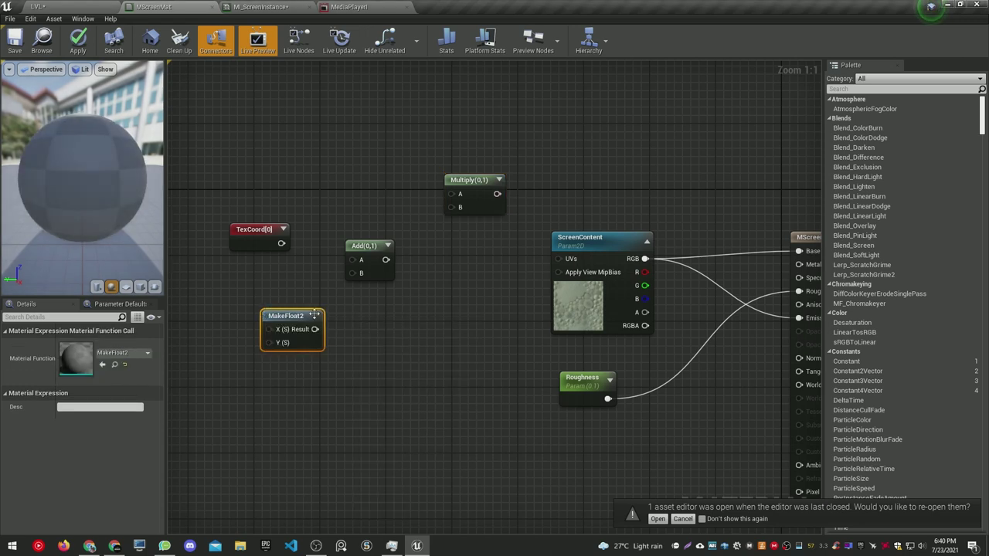
left_click_drag(354, 276, 357, 274)
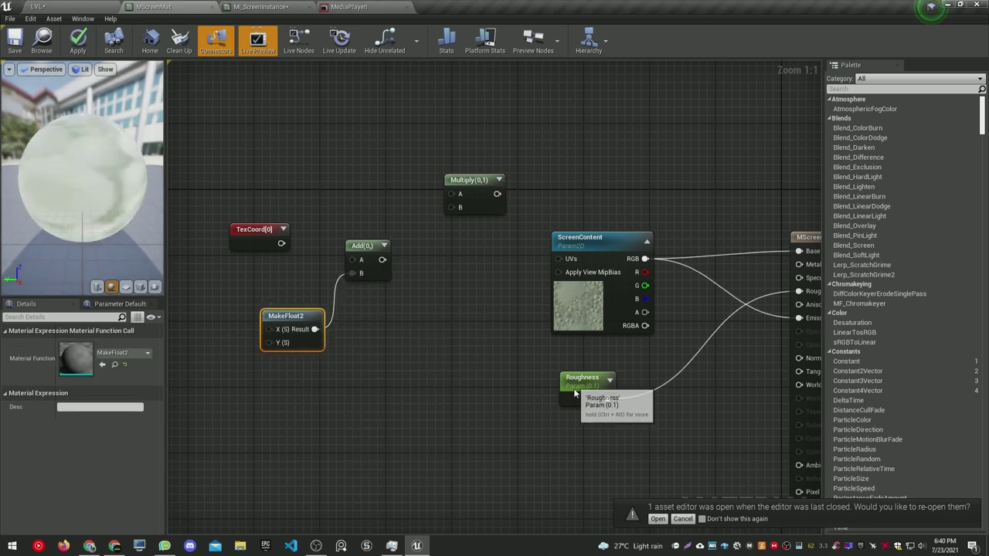
Move the Roughness node slightly up and create two scalar parameters, ss and sssss, beside MakeFloat2
left_click_drag(574, 388, 566, 371)
right_click_drag(210, 331, 320, 318)
key("s")
left_click(321, 318)
type("ss")
left_click(293, 355)
type("sssss")
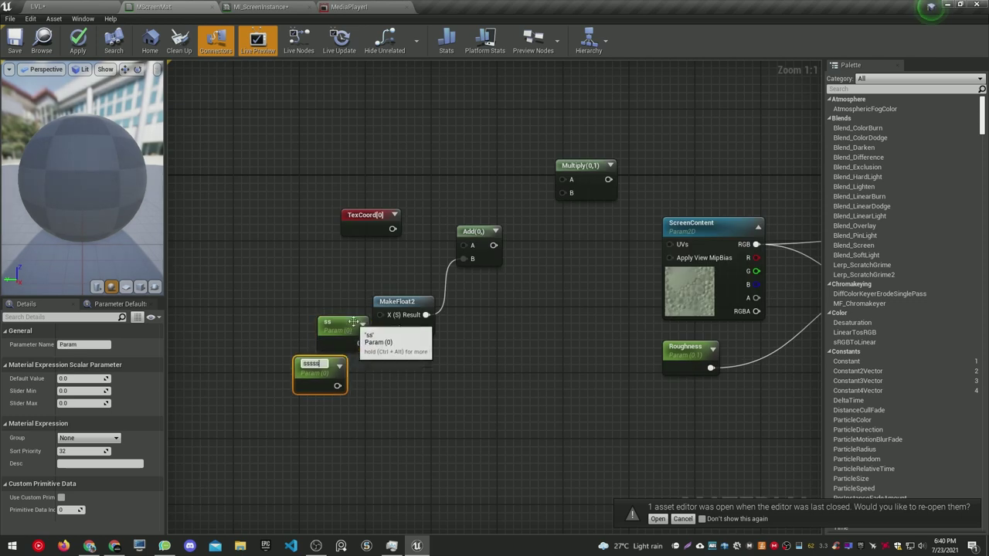
Rename the ss parameter to Xoffset and connect it to MakeFloat2's X input
left_click_drag(333, 326, 285, 291)
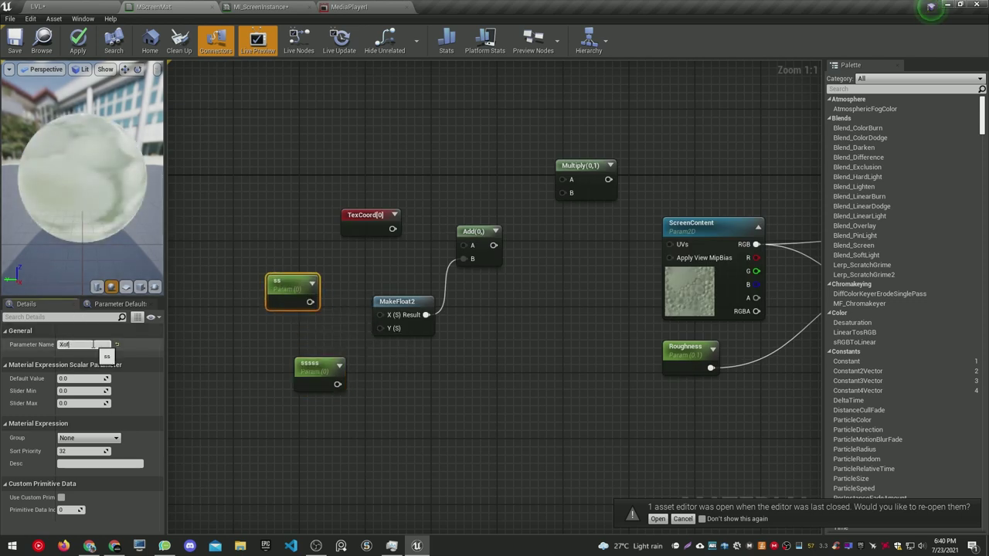
left_click(347, 320)
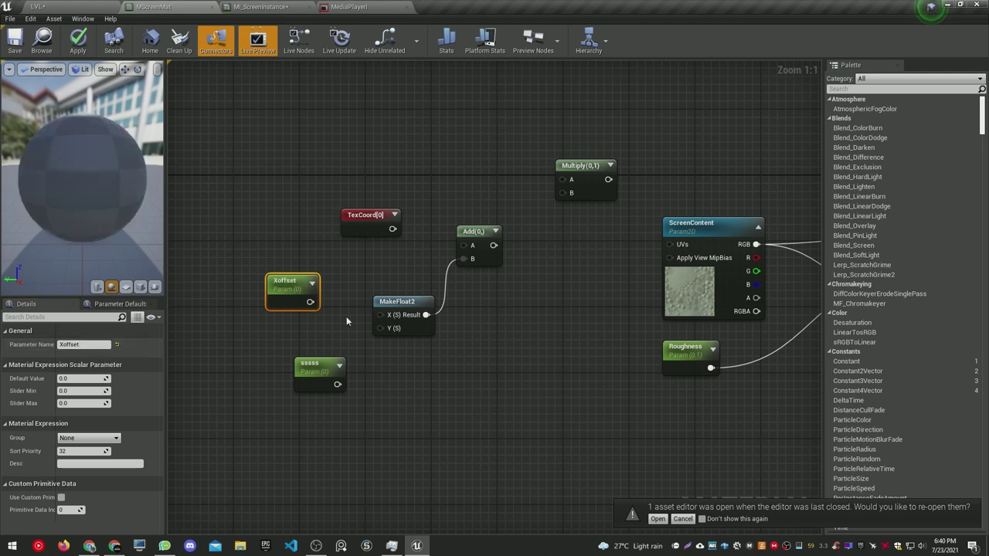
left_click_drag(309, 302, 382, 316)
Place the sssss parameter under Xoffset, rename it YOffset, and connect it to MakeFloat2's Y input
left_click_drag(315, 372, 286, 339)
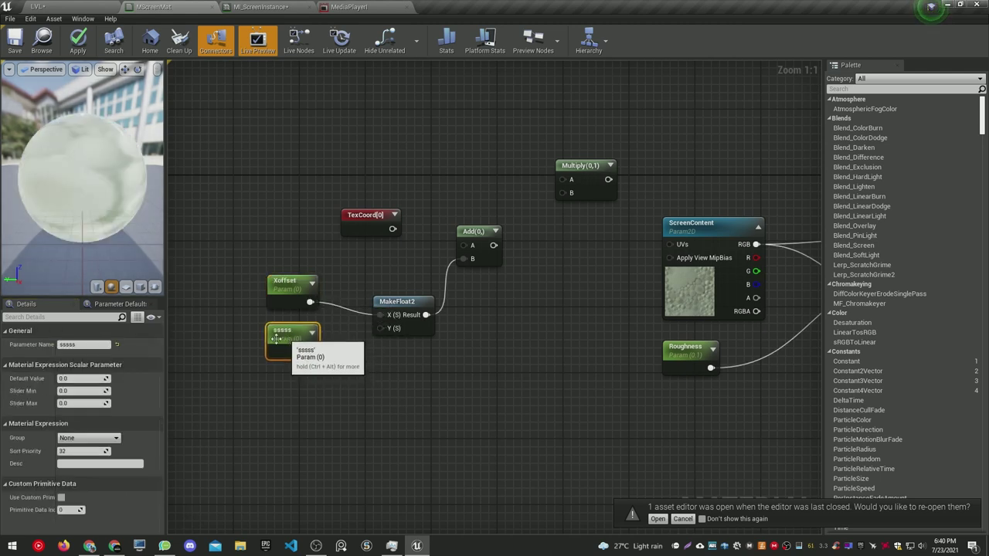
left_click(81, 344)
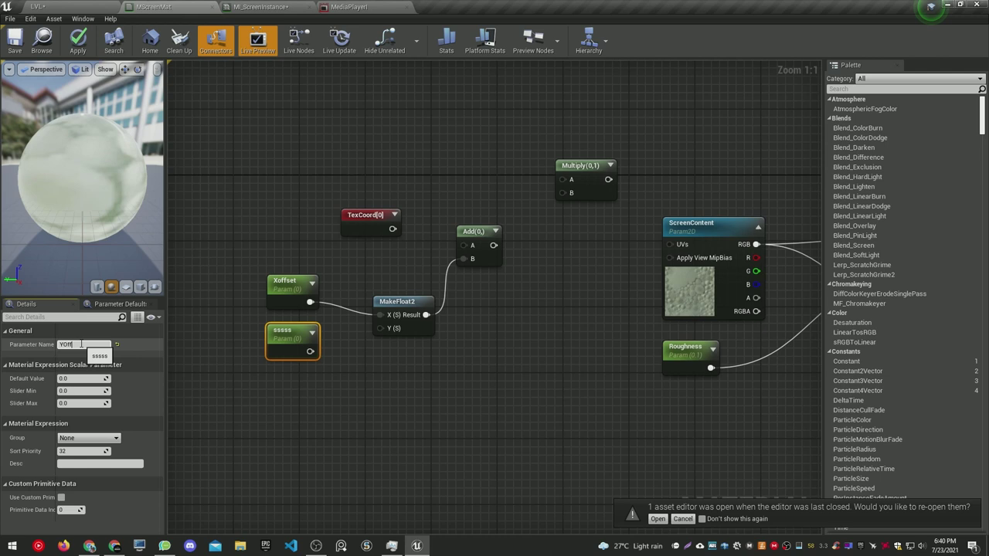
type("YOffset")
key("Return")
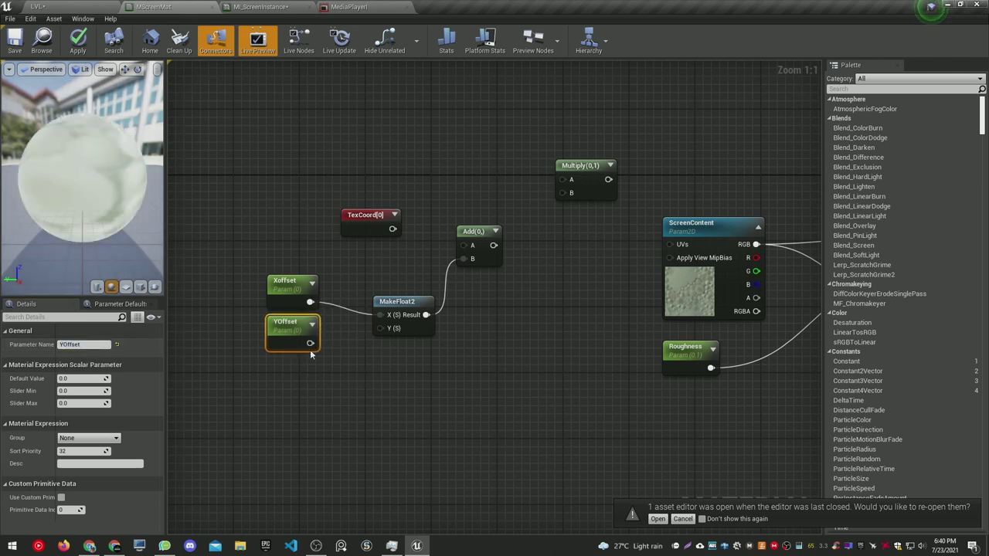
left_click_drag(309, 352, 380, 328)
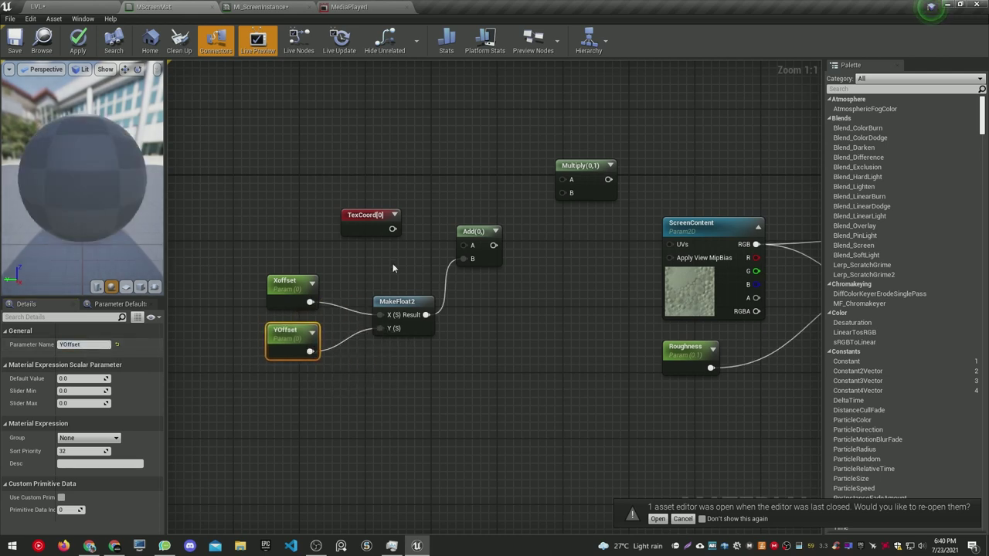
Connect TexCoord to the Add node's A input and align it with the Add node
left_click_drag(399, 232, 472, 245)
left_click_drag(364, 215, 357, 232)
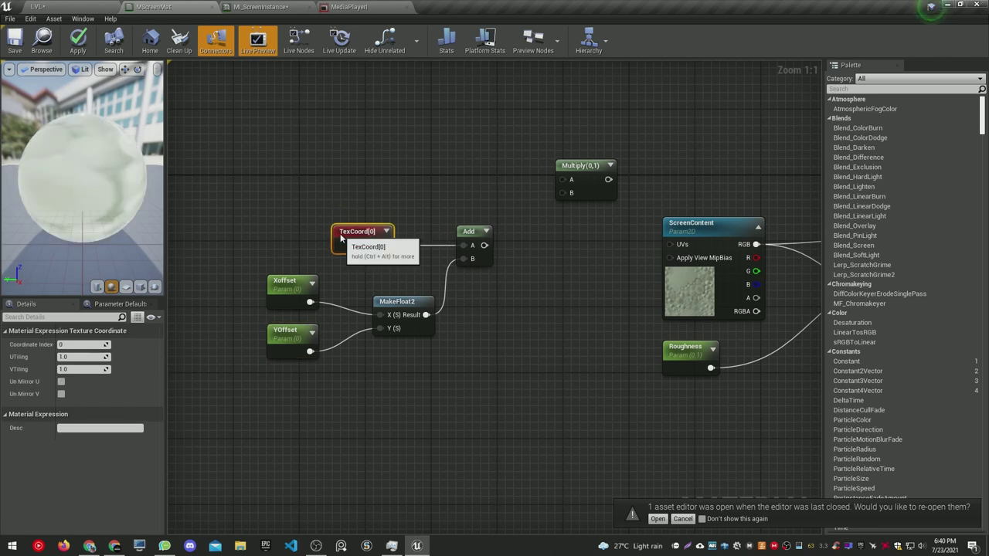
Align the Multiply node beside Add, connect Add to its A input, and shift the UV node group farther from ScreenContent
right_click_drag(357, 232, 239, 235)
left_click_drag(469, 170, 437, 227)
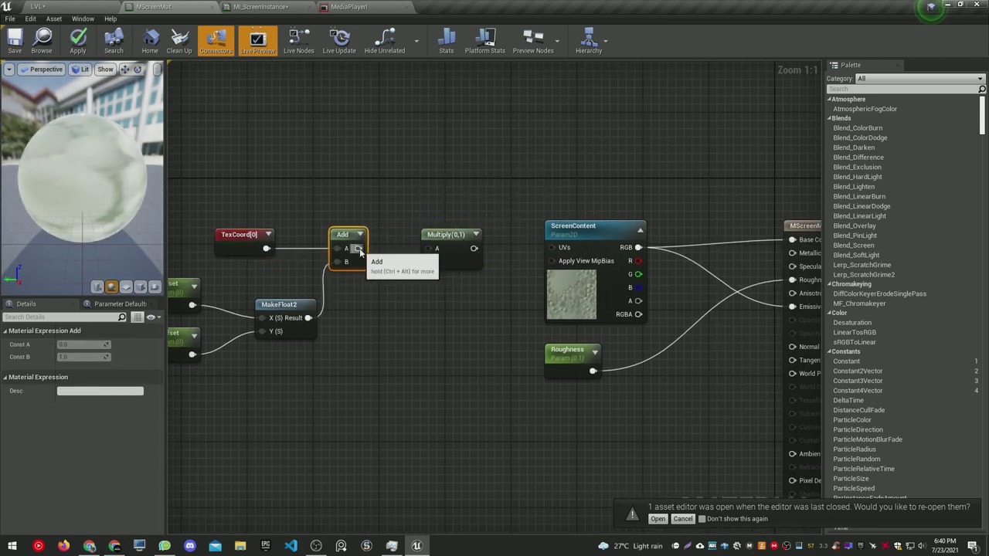
left_click_drag(433, 251, 433, 252)
right_click_drag(385, 284, 490, 281)
left_click_drag(581, 356, 403, 283)
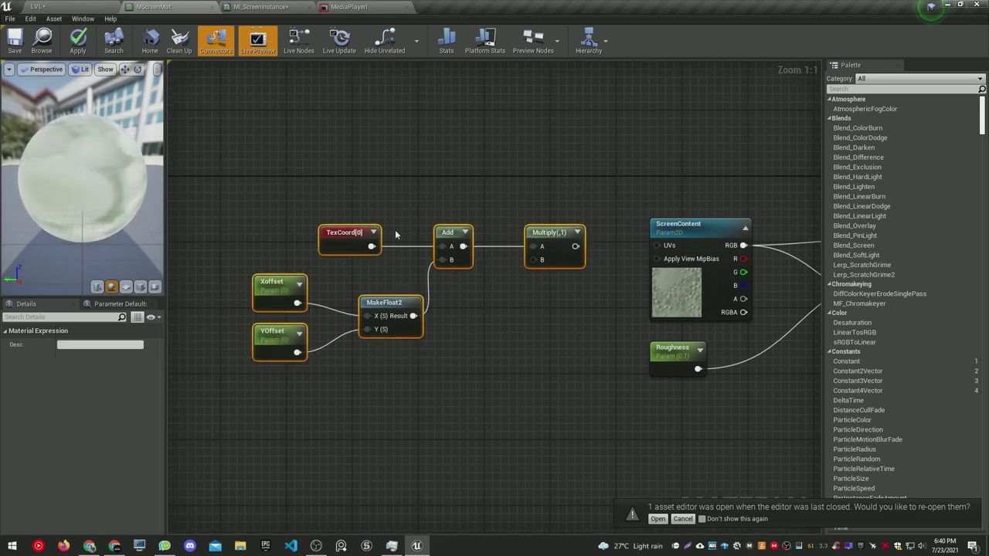
right_click_drag(395, 230, 282, 229)
Insert a second Multiply node after the first one and connect its output to ScreenContent's UVs input
left_click(507, 235)
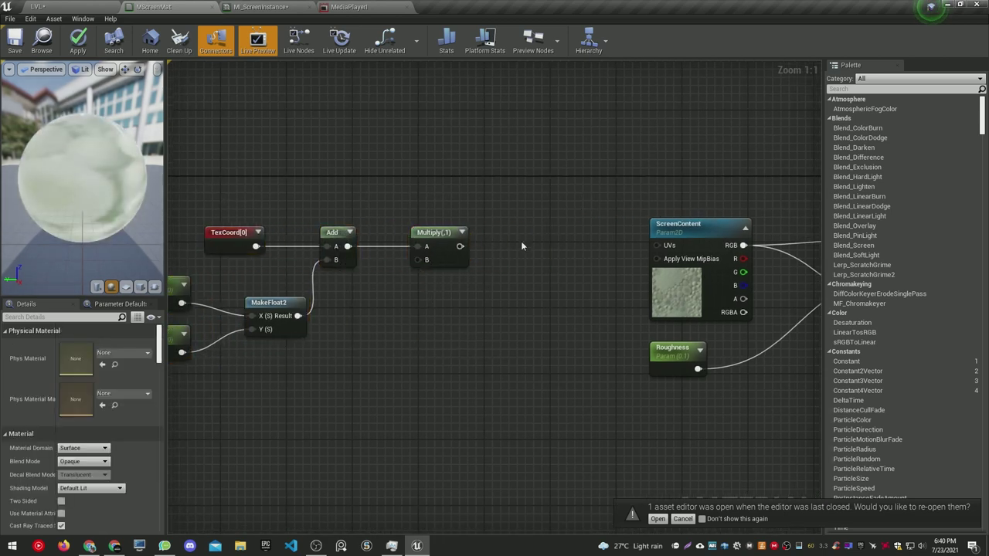
left_click(522, 245)
left_click_drag(540, 249, 657, 246)
right_click_drag(525, 291, 579, 301)
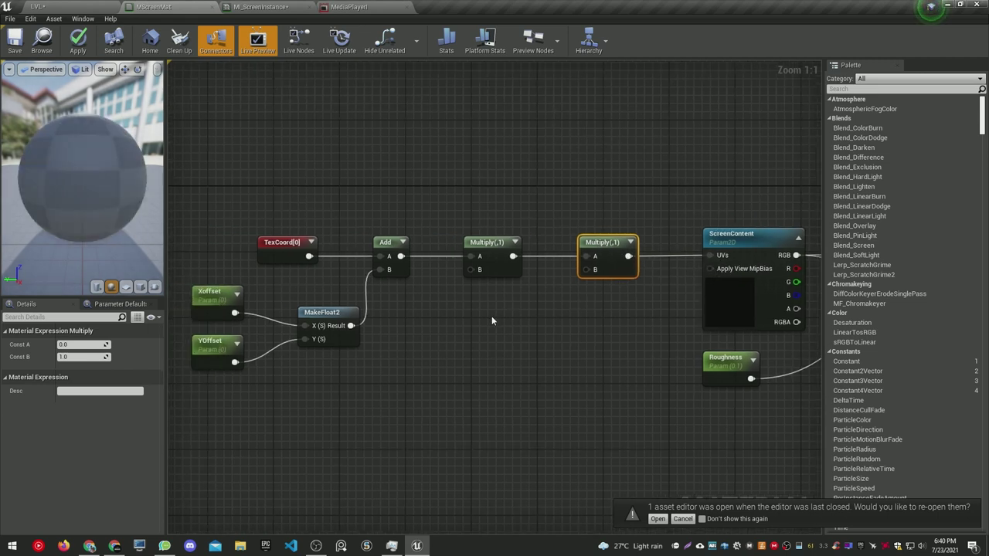
Create a scalar parameter named Zoom with default value 1 and connect it to the second Multiply's B input
left_click(493, 321)
type("Zoom")
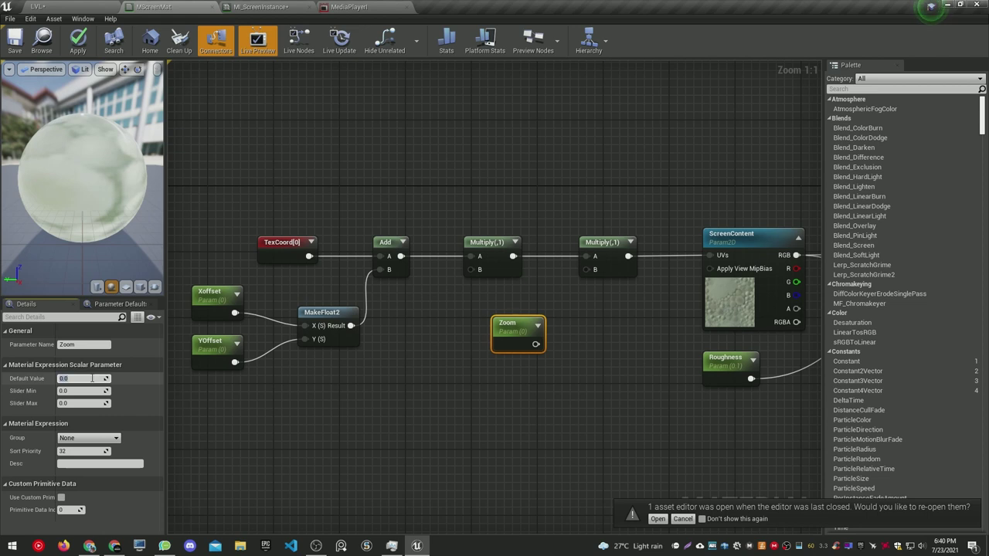
type("1")
key("Return")
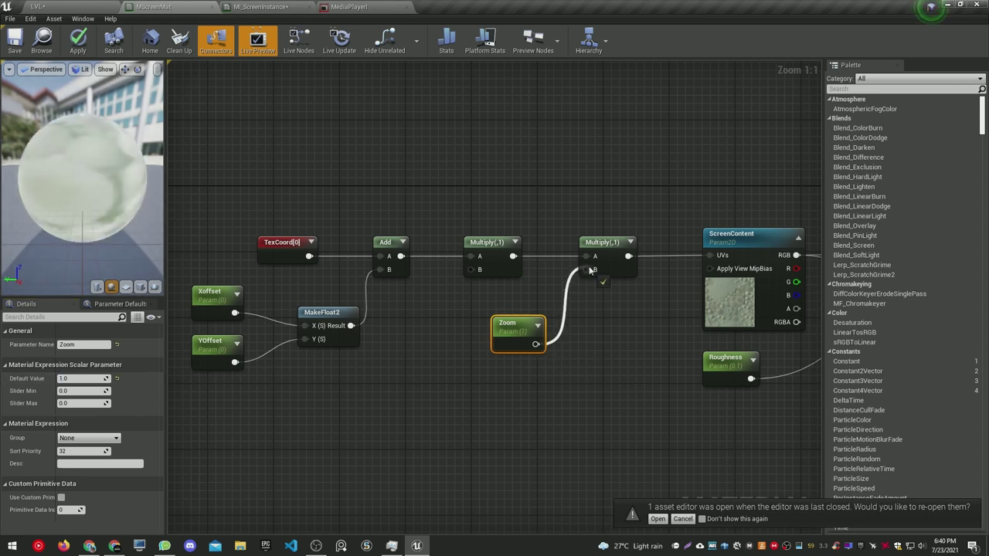
left_click_drag(589, 270, 591, 270)
left_click_drag(514, 329, 551, 321)
Duplicate MakeFloat2, place the copy below the first Multiply, and connect its Result to that Multiply's B input
left_click(357, 314)
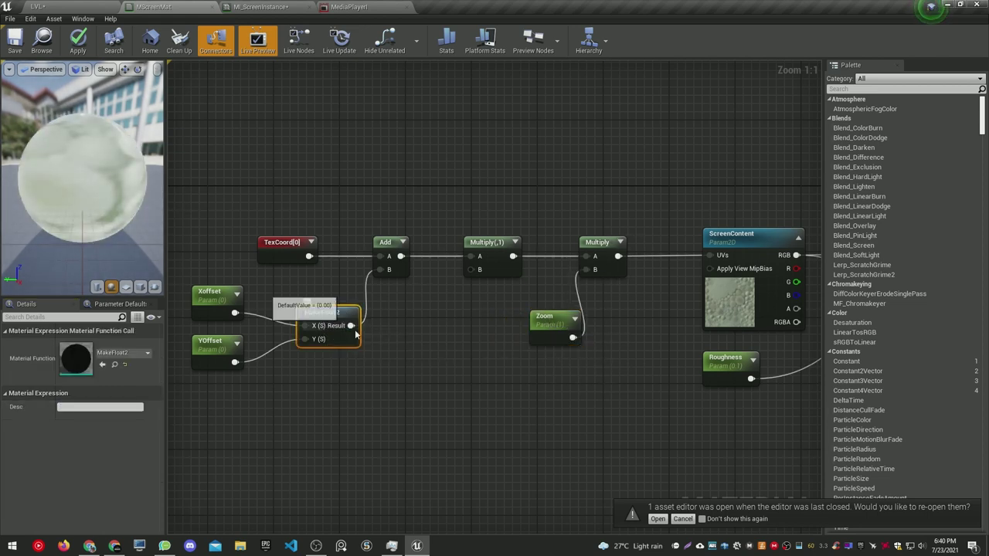
key("ctrl+w")
left_click_drag(362, 344, 434, 317)
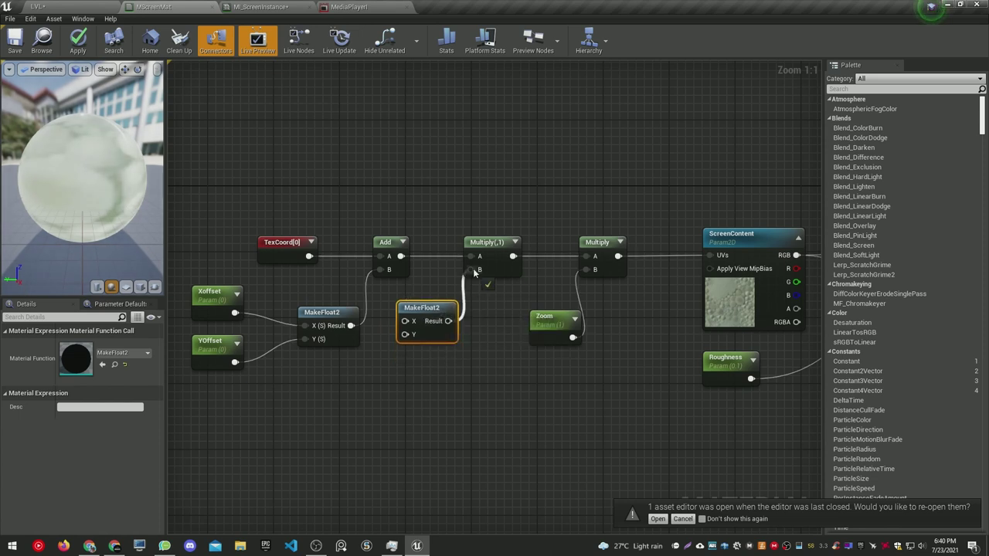
left_click_drag(475, 272, 474, 271)
Create a scalar parameter named XStrech with default value 1, feed it into the second MakeFloat2's X input, and place it below the first MakeFloat2
right_click_drag(415, 387, 501, 370)
key("s")
left_click(394, 390)
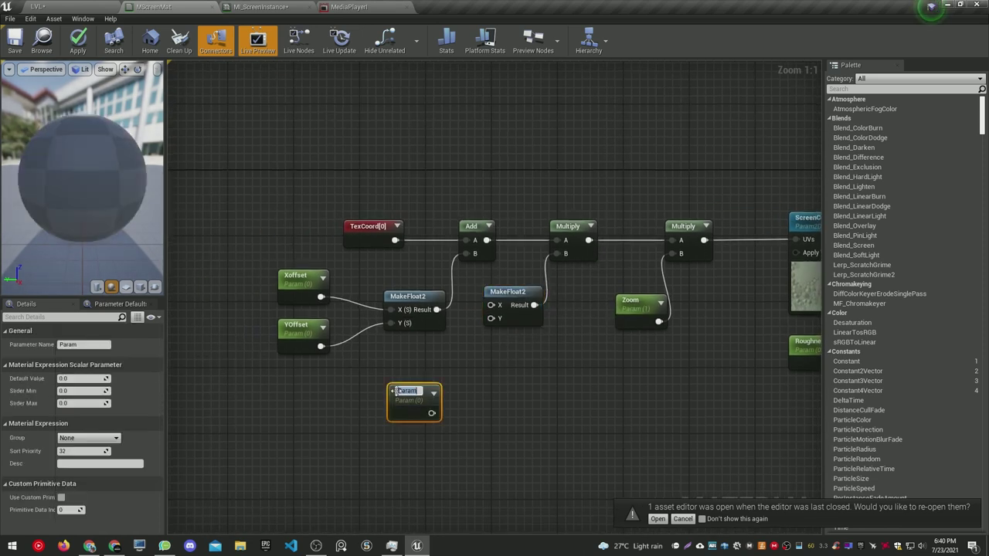
type("XStrech")
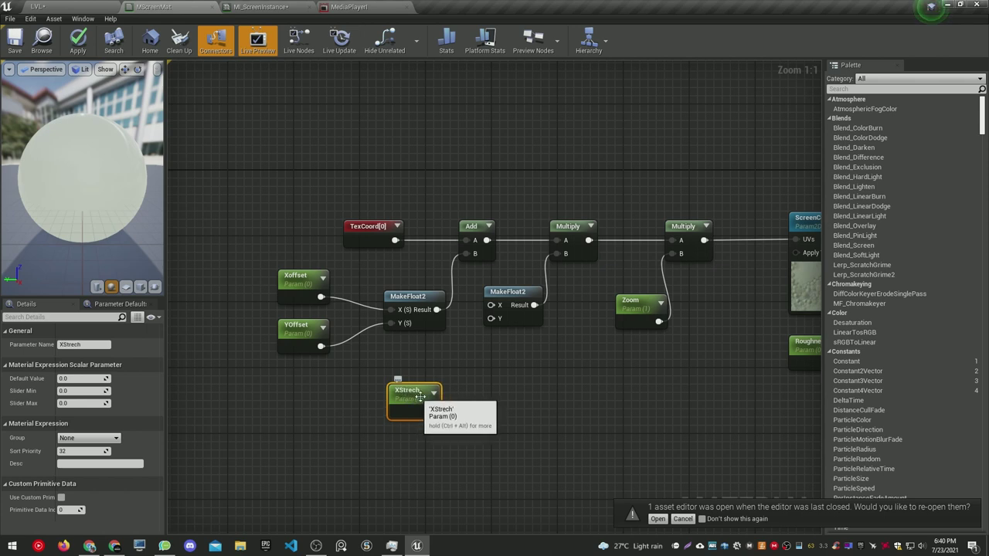
left_click_drag(492, 306, 492, 305)
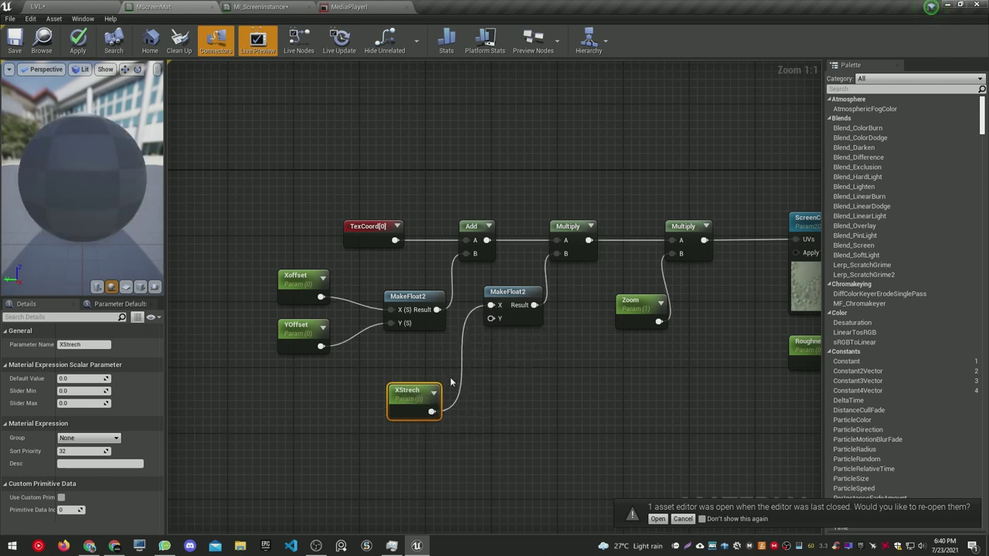
left_click(93, 379)
type("1")
key("Return")
left_click_drag(405, 392, 410, 344)
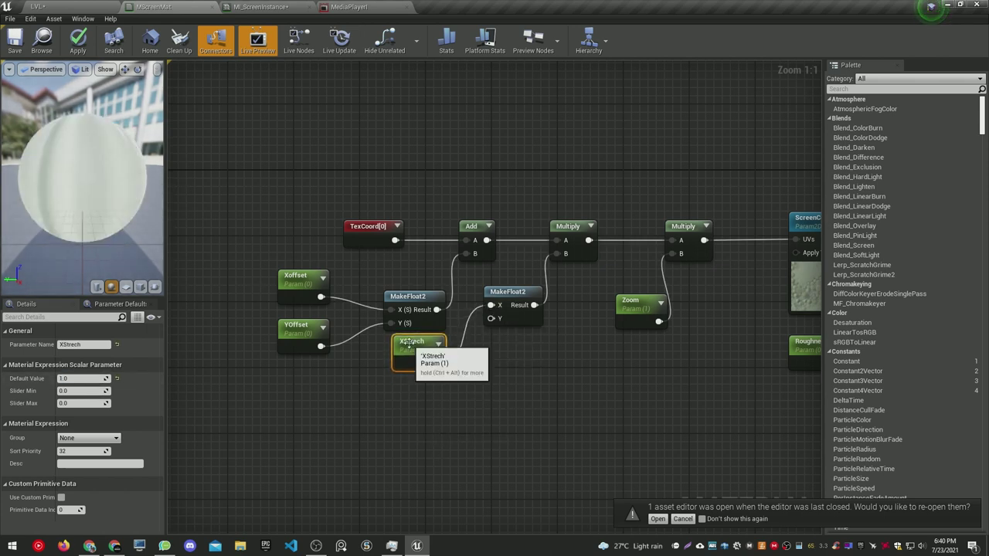
Duplicate XStrech below itself, rename the copy YStrech, and connect it to the second MakeFloat2's Y input
key("ctrl+c")
key("ctrl+v")
left_click_drag(452, 376, 424, 398)
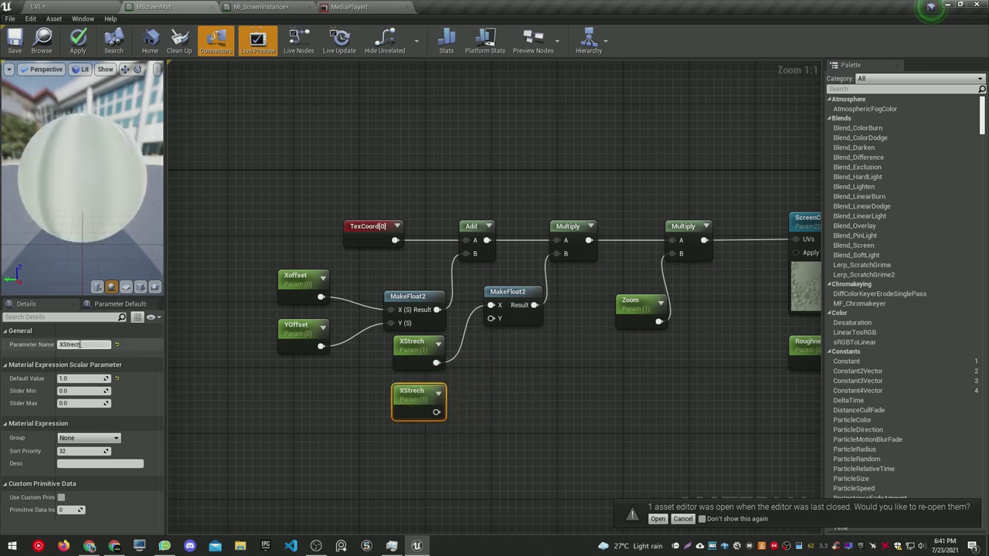
key("Return")
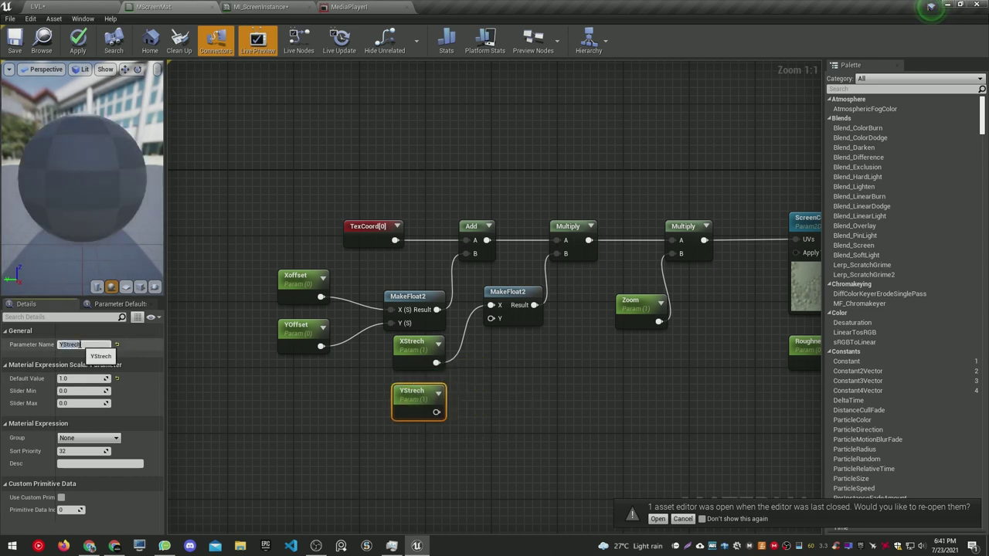
left_click_drag(498, 319, 498, 321)
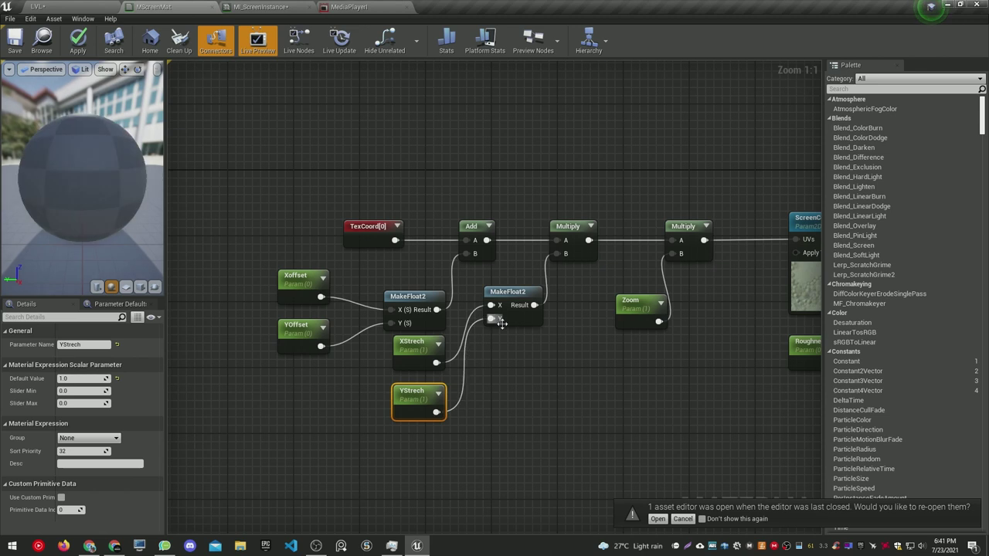
Save the MScreenMat material, return to the level, and save all modified assets
scroll(698, 374, "down", 2)
right_click_drag(698, 374, 492, 344)
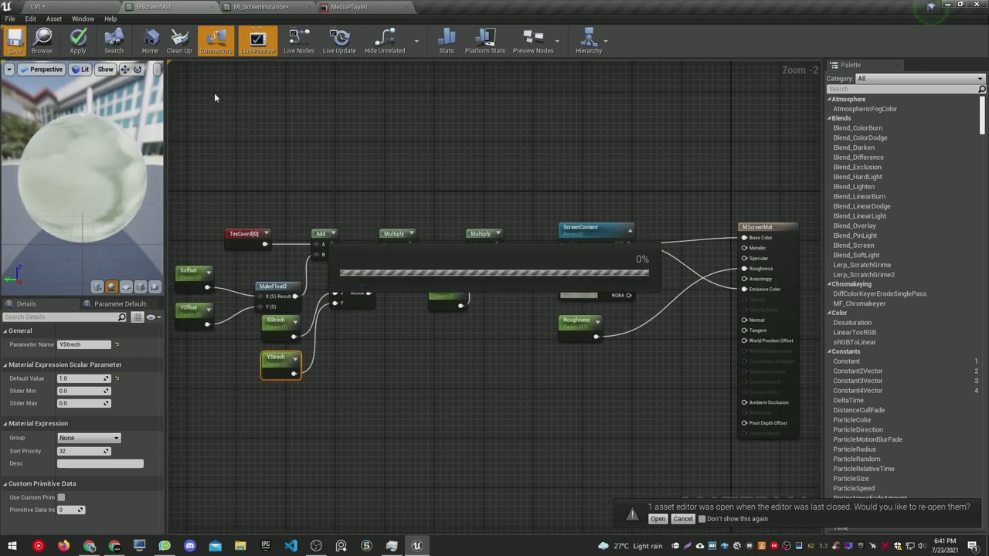
left_click(37, 7)
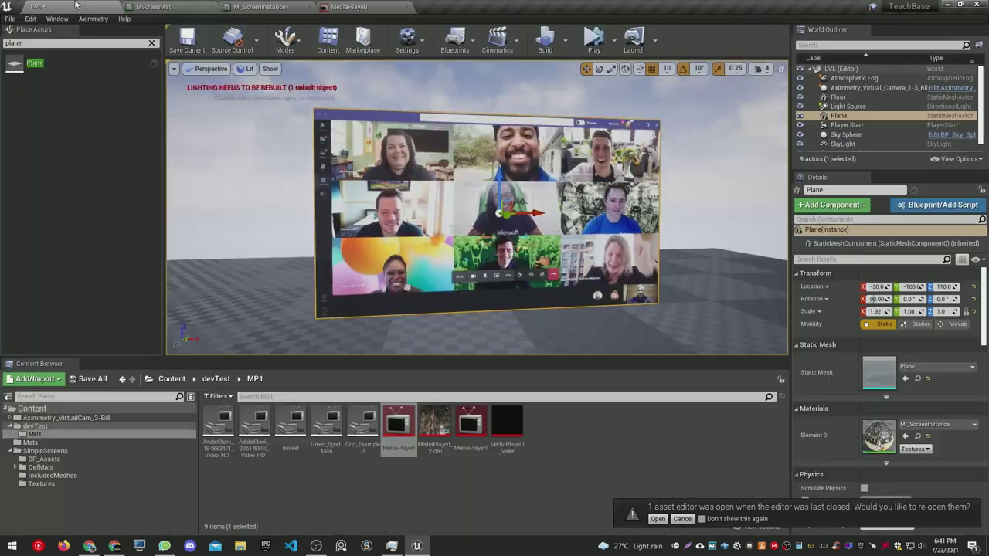
left_click(11, 20)
left_click(48, 107)
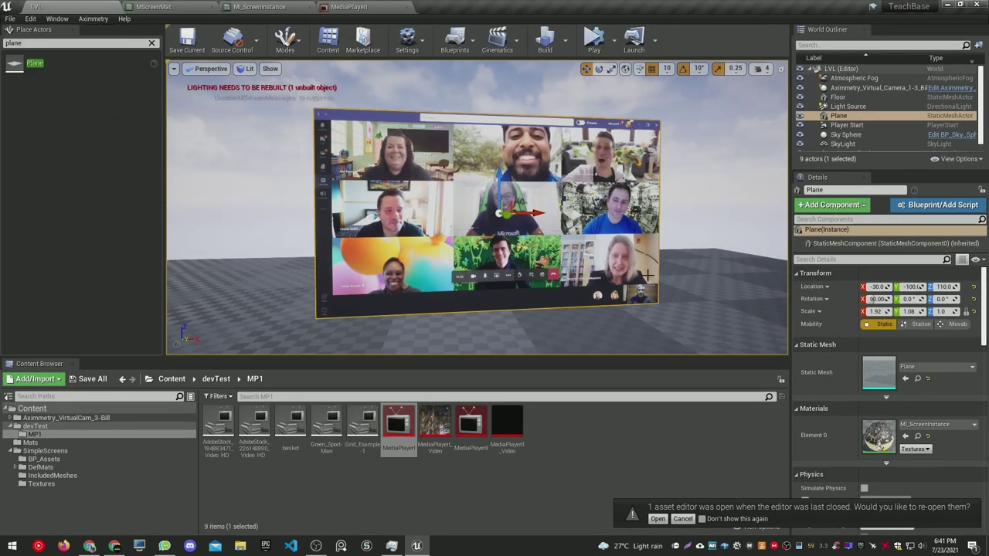
In MI_ScreenInstance, override Zoom to about 0.30, Xoffset to about 1.22 and YOffset to about 1.14 to frame one caller
right_click_drag(495, 216, 463, 224)
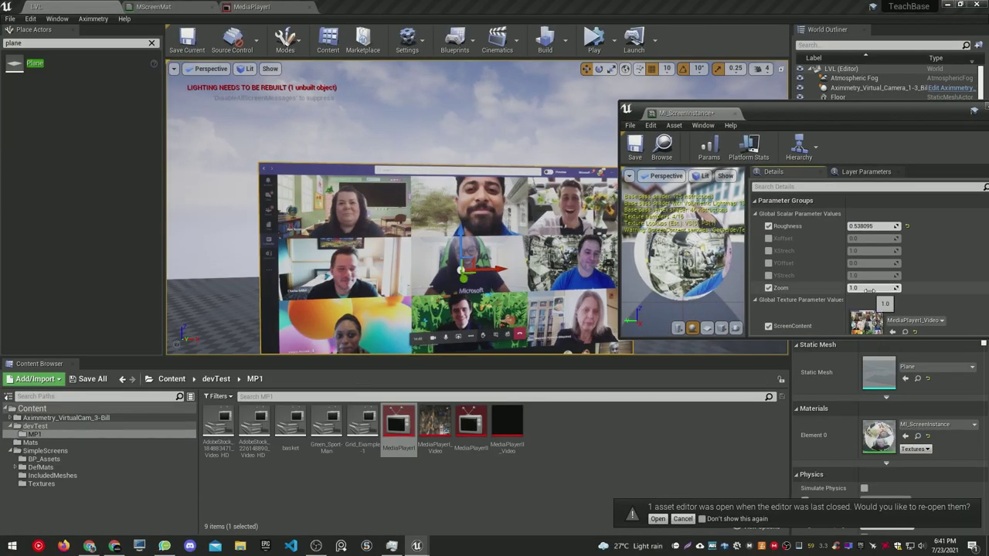
left_click_drag(870, 289, 770, 247)
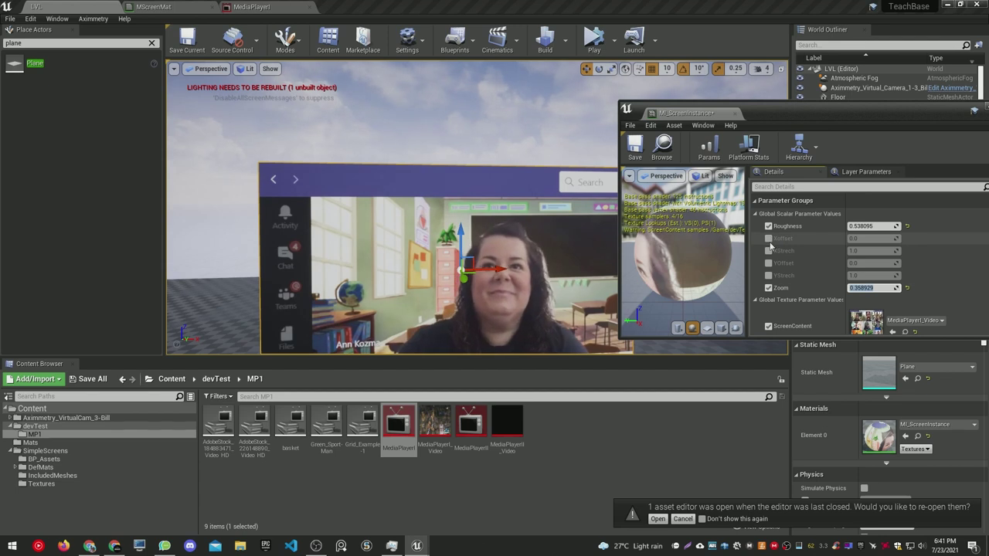
left_click(769, 239)
left_click_drag(865, 239, 985, 239)
left_click(768, 263)
left_click_drag(866, 264, 870, 288)
left_click_drag(872, 239, 879, 263)
key("s")
right_click_drag(541, 255, 550, 267)
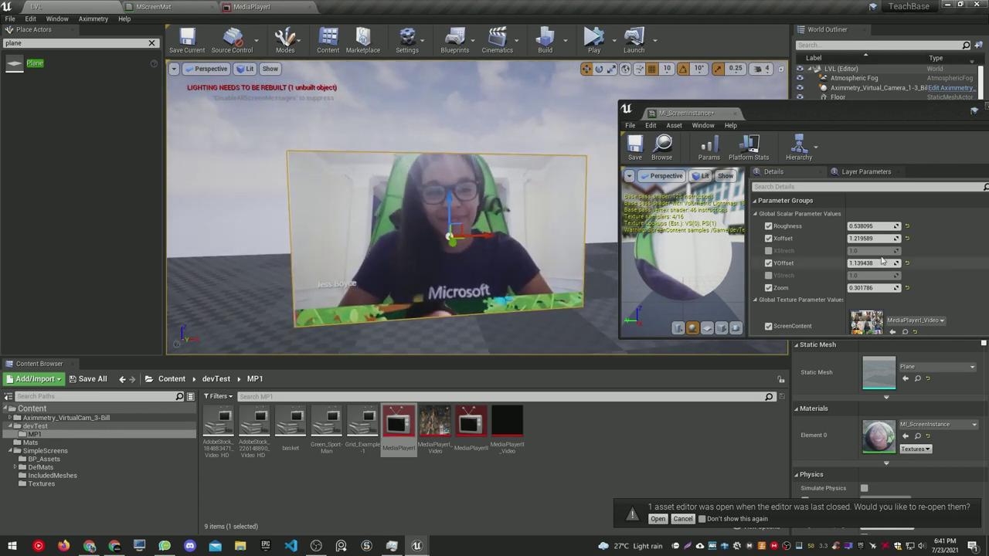
Override YStrech to about 0.88 in MI_ScreenInstance and adjust YOffset to about 1.29
left_click(769, 276)
left_click_drag(872, 276, 879, 263)
key("s")
mouse_move(495, 255)
right_mouse_down()
mouse_move(510, 267)
mouse_move(490, 255)
right_mouse_up()
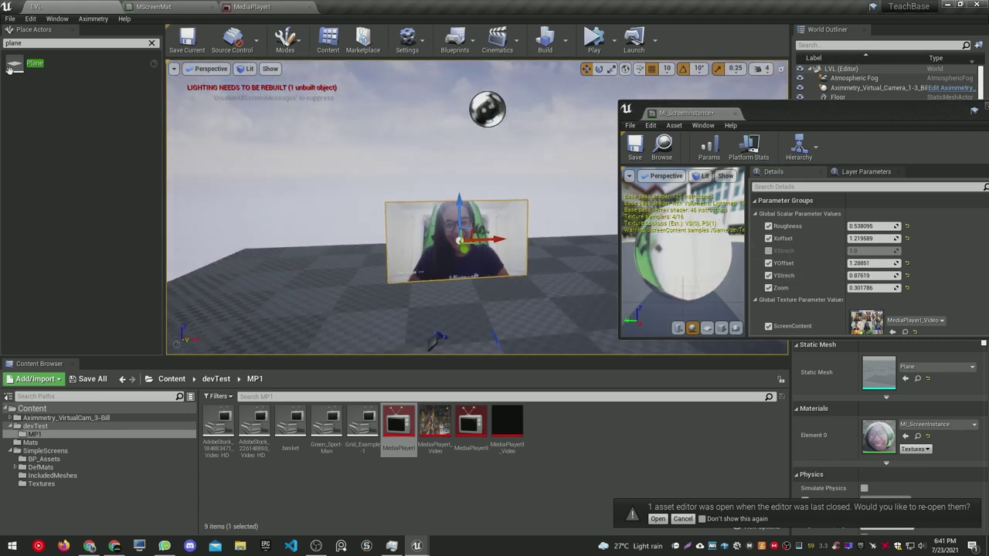
Add a second plane to the level, standing upright on the near side of the existing screen's left edge
left_click_drag(14, 65, 319, 308)
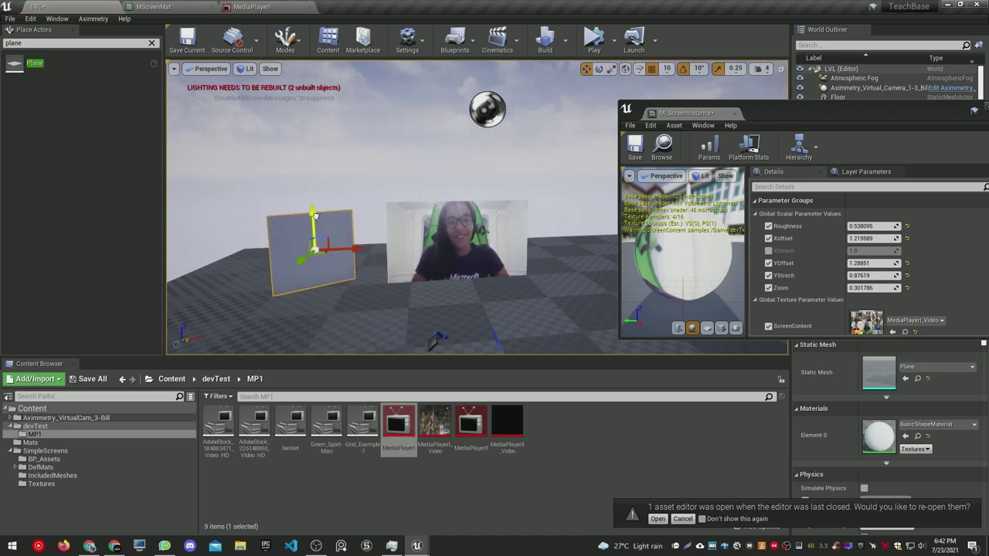
right_click_drag(316, 215, 334, 233)
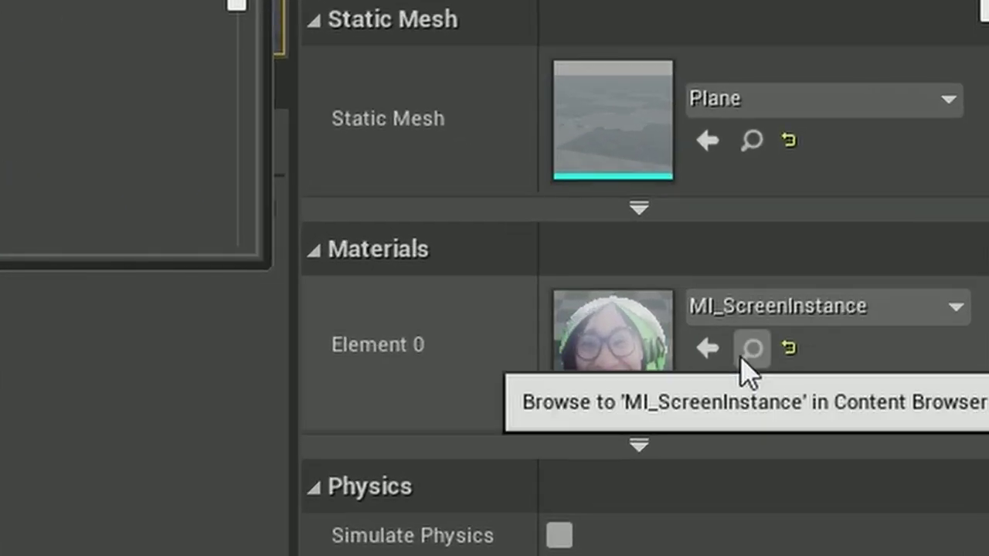
Locate MI_ScreenInstance in the Mats folder, duplicate it as MI_ScreenInstance2, and apply the copy to the second plane
left_click(745, 357)
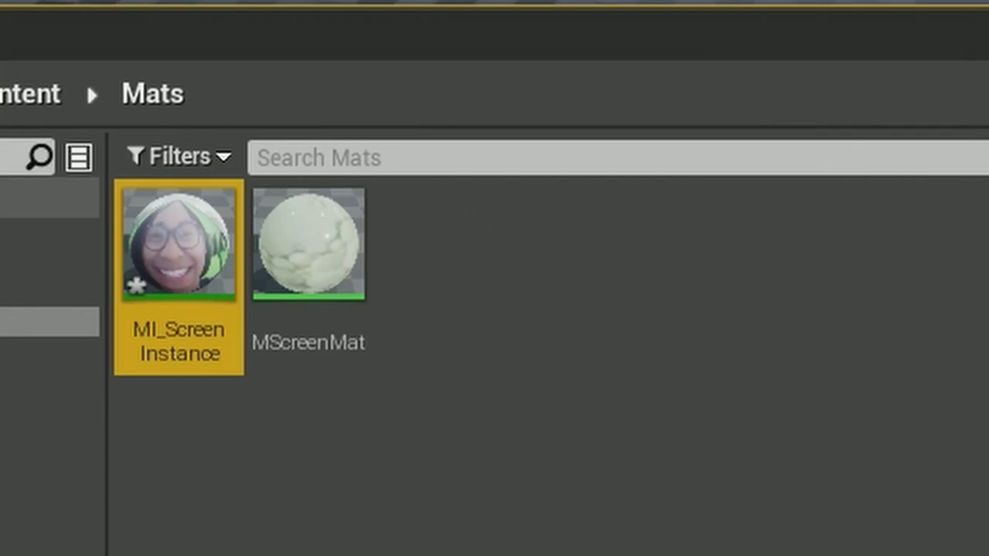
key("ctrl+w")
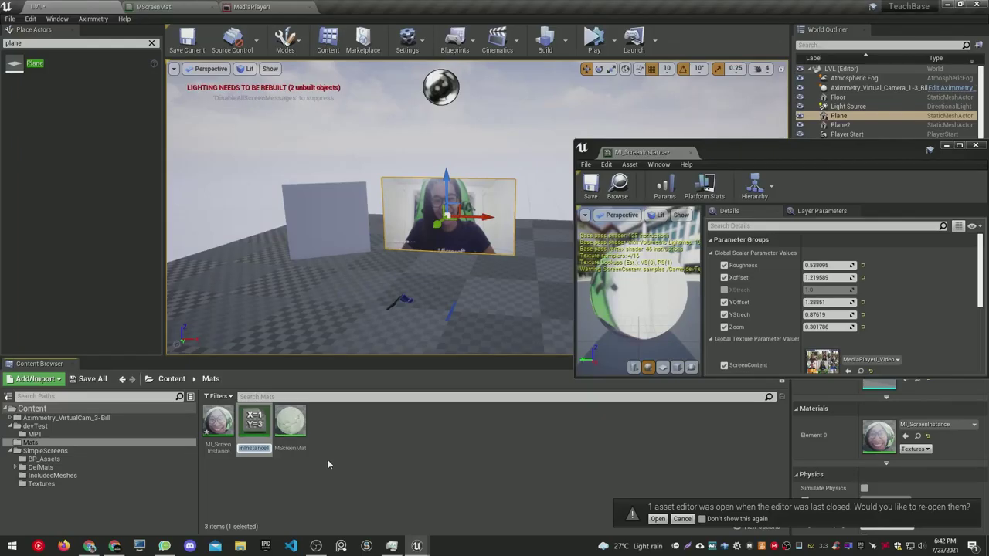
key("Right")
key("BackSpace")
type("2")
key("Return")
left_click_drag(255, 425, 308, 331)
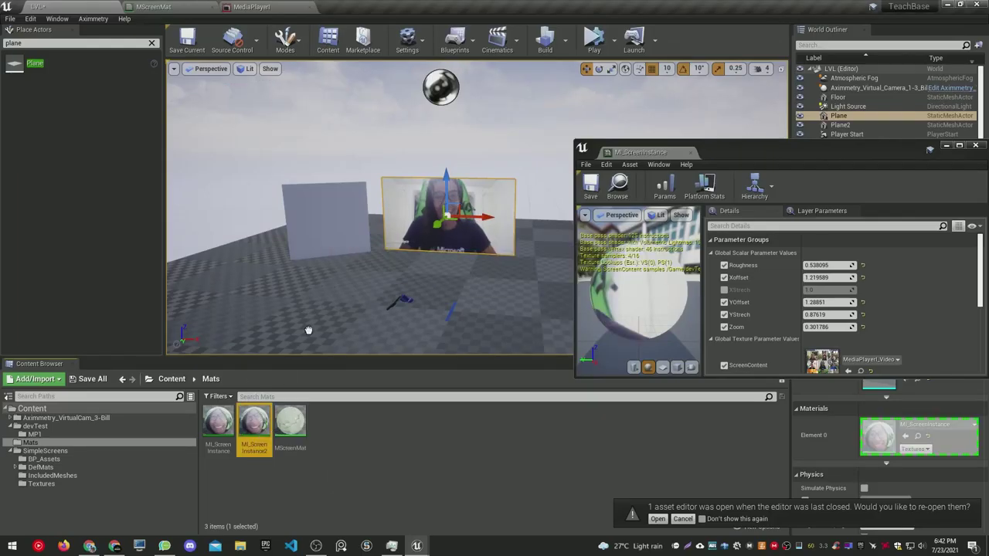
left_click_drag(309, 216, 310, 220)
Open MI_ScreenInstance2, dock it with the MI_ScreenInstance editor, and adjust its Xoffset to frame the man in the blue shirt
double_click(255, 422)
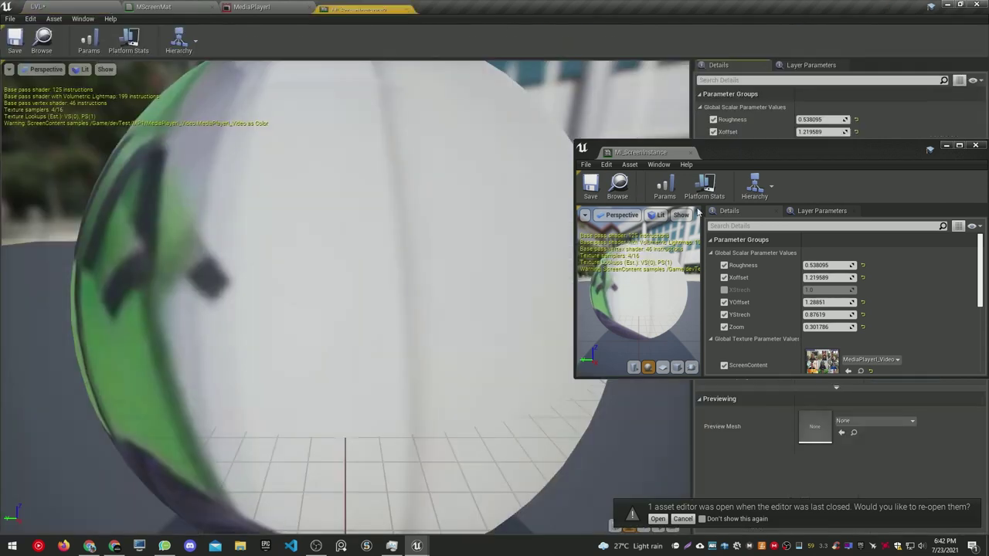
left_click_drag(371, 14, 733, 156)
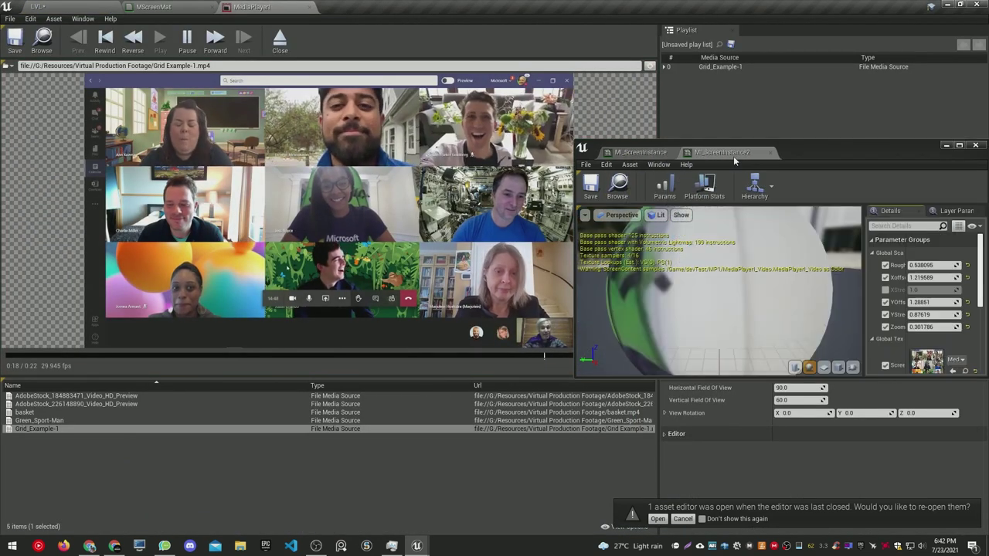
mouse_move(927, 276)
left_mouse_down()
mouse_move(937, 300)
mouse_move(924, 290)
mouse_move(932, 278)
left_mouse_up()
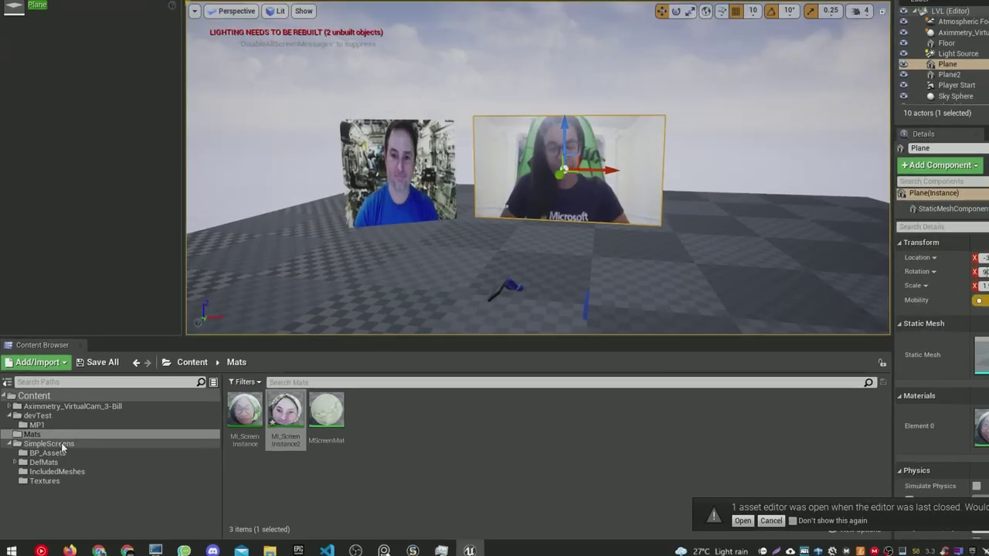
Place BP_SimpleScreen from the SimpleScreens folder in the level beside the wide screen and raise it to Z 60
left_click(45, 450)
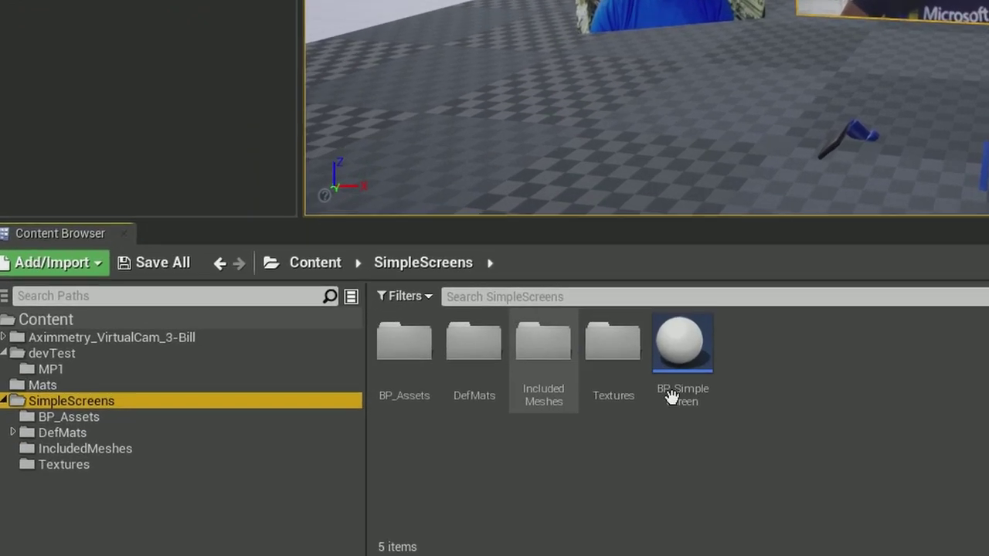
left_click_drag(683, 344, 988, 83)
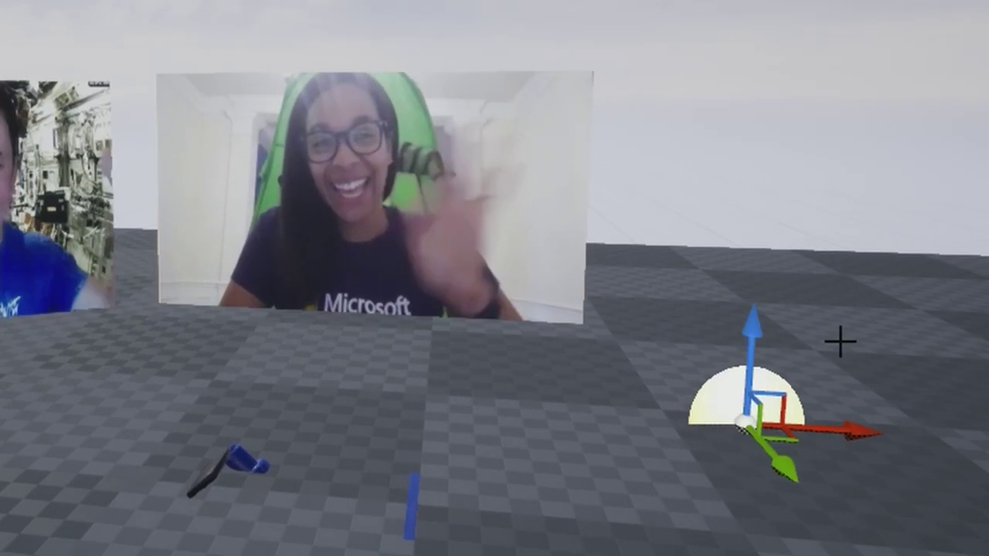
left_click_drag(750, 344, 754, 267)
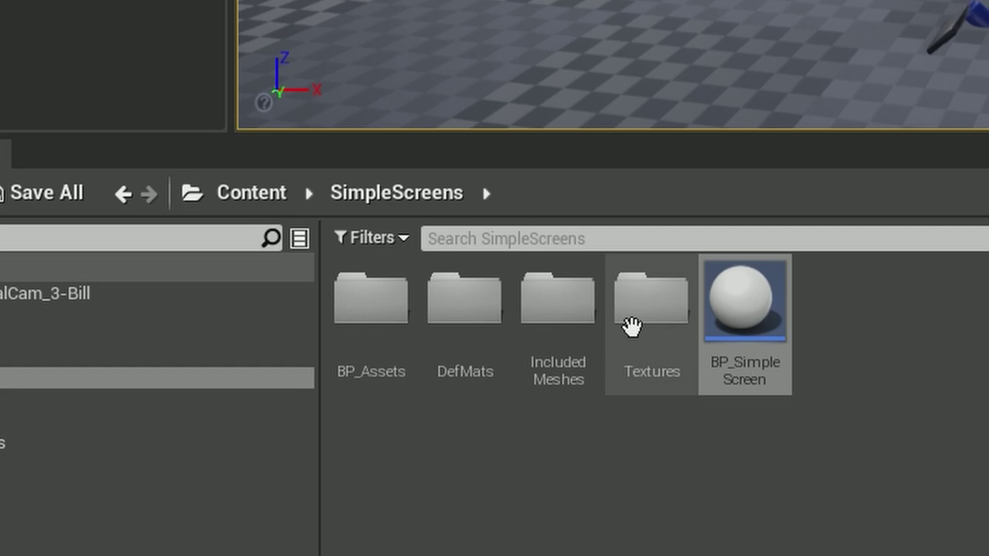
Assign the SinpleScreens_Circle-02 mesh from the IncludedMeshes folder as the blueprint's Screen Mesh
double_click(413, 324)
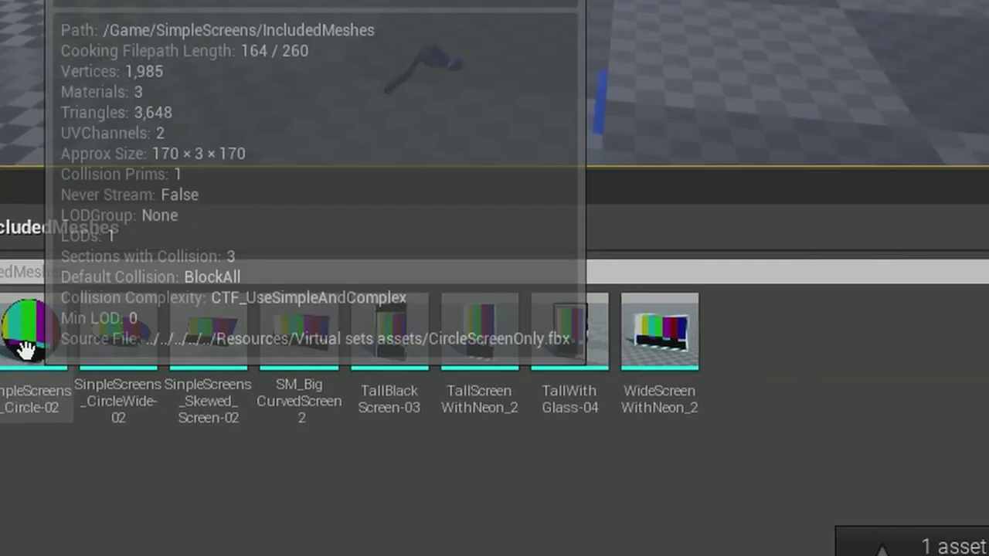
left_click_drag(259, 331, 988, 253)
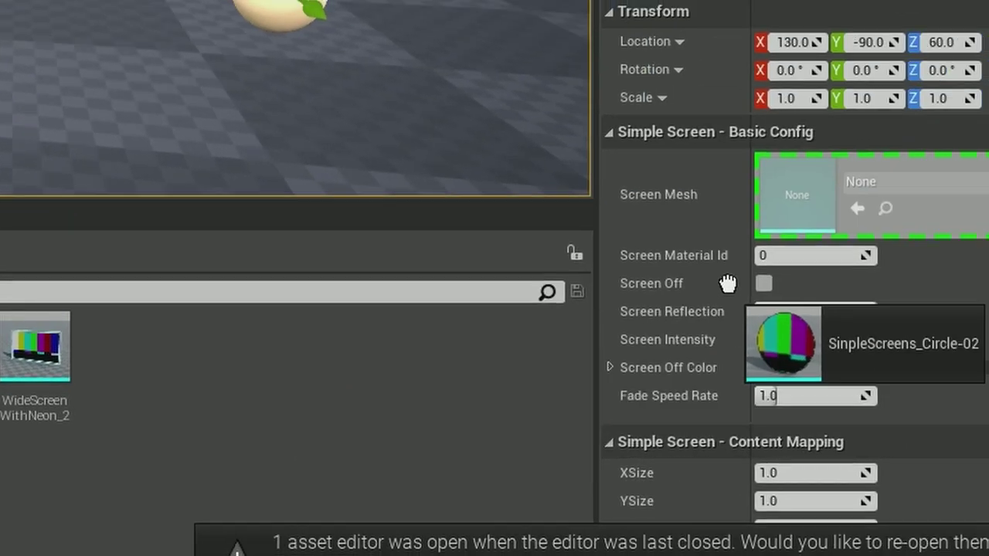
Give BP_SimpleScreen the SinpleScreens_Circle-02 mesh with screen material ID 2, and place it at X 170 with a 20° turn about Z
left_click_drag(728, 285, 796, 206)
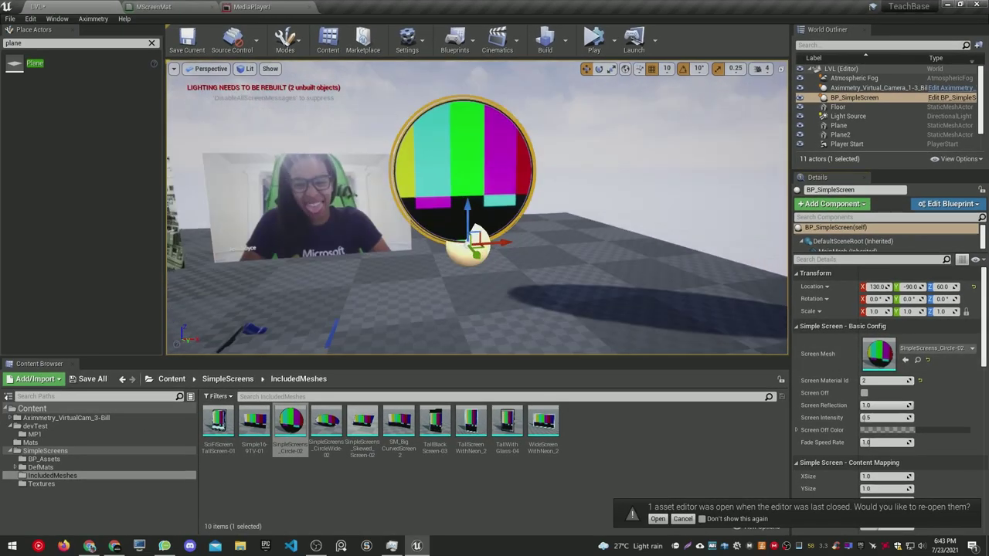
mouse_move(561, 239)
right_mouse_down()
mouse_move(616, 246)
mouse_move(561, 238)
right_mouse_up()
left_click_drag(508, 245, 540, 245)
scroll(491, 238, "down", 1)
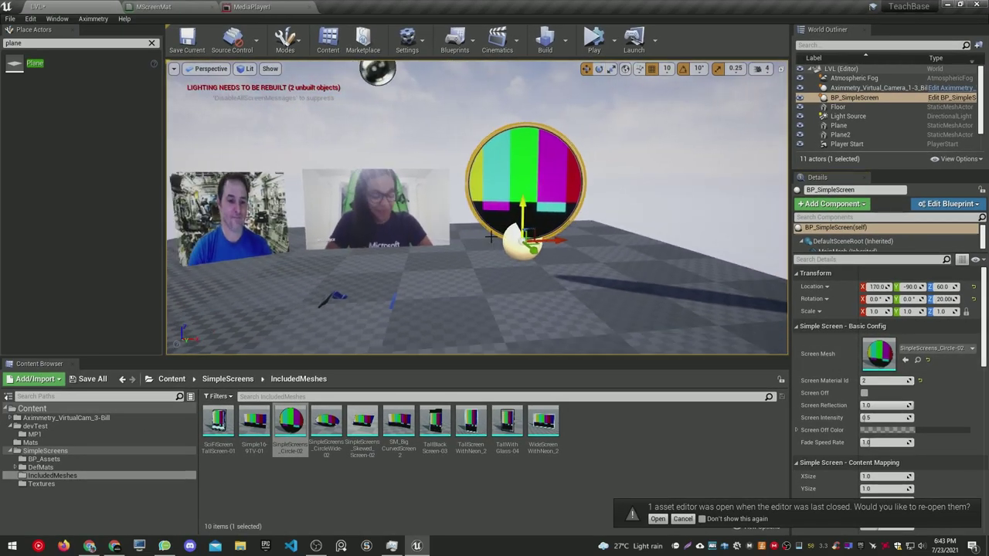
Set Grid_Example-1 from MP1 as the auto-playing source, framing one man with XOffset 0.247619, YOffset 1.47088 and Zoom Factor 0.757143
scroll(870, 420, "down", 10)
left_click(34, 434)
left_click_drag(362, 424, 881, 405)
left_click(870, 367)
left_click(871, 380)
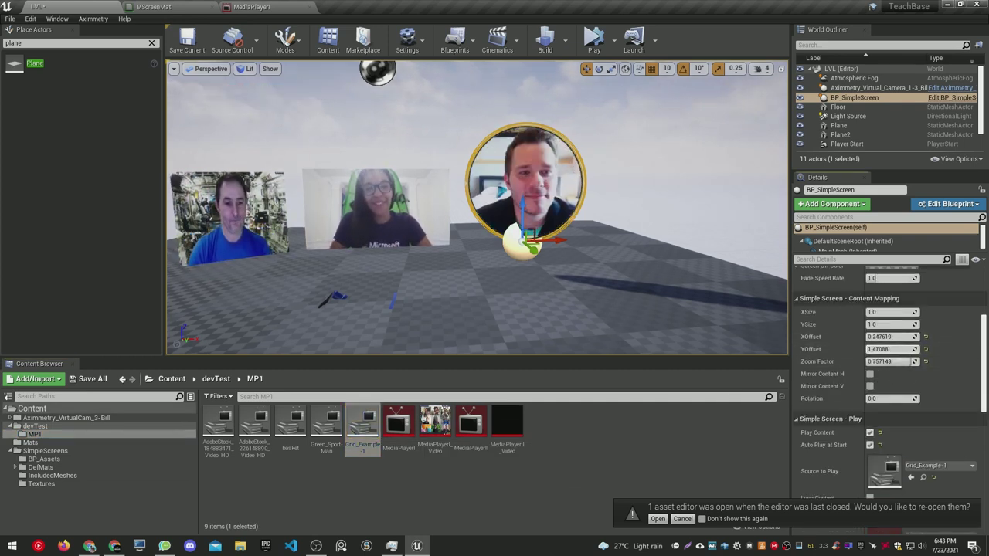
Try CircleWide-02 and TallScreenWithNeon_2 from IncludedMeshes as the Screen Mesh, scaling to 0.1575 and setting XOffset 0.27619 and YOffset 1.442604
left_click(62, 476)
scroll(839, 371, "up", 5)
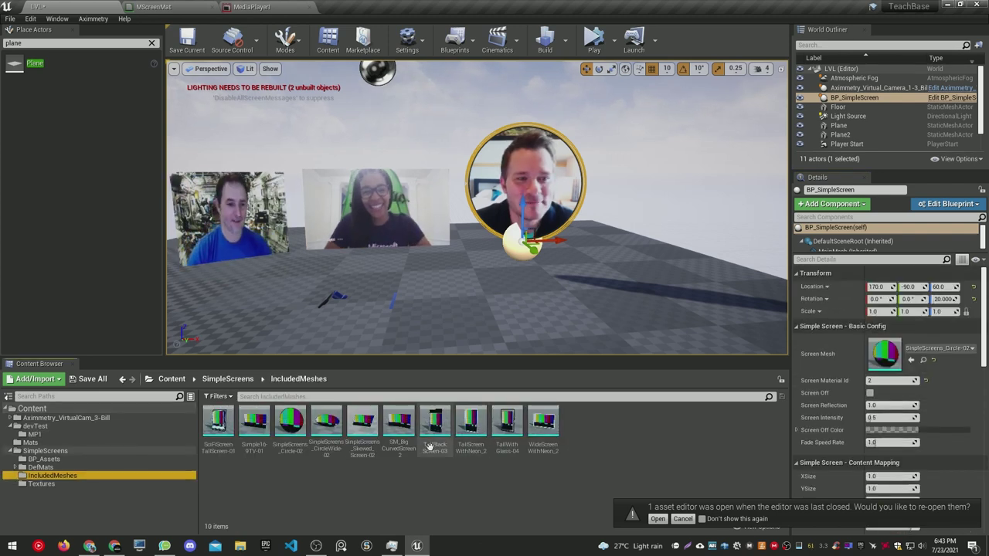
left_click_drag(326, 425, 885, 354)
left_click_drag(472, 425, 885, 356)
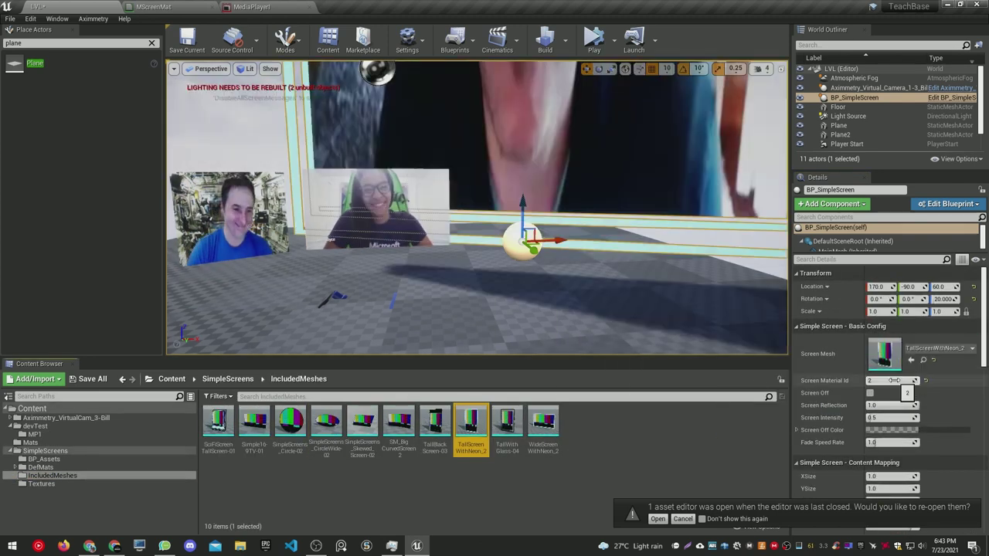
mouse_move(883, 312)
left_mouse_down()
mouse_move(827, 312)
mouse_move(881, 313)
left_mouse_up()
scroll(859, 386, "down", 4)
scroll(860, 414, "up", 4)
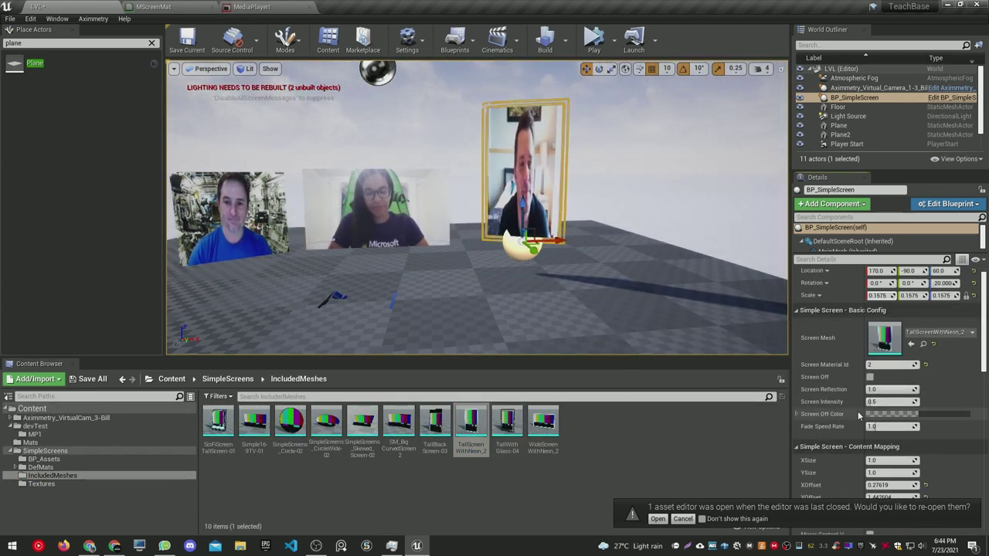
Replace the Screen Mesh with TallWithGlass-04, using screen material ID 4, and reset the blueprint's scale to its default
left_click_drag(507, 425, 885, 356)
left_click(974, 311)
scroll(541, 231, "up", 5)
scroll(889, 402, "down", 4)
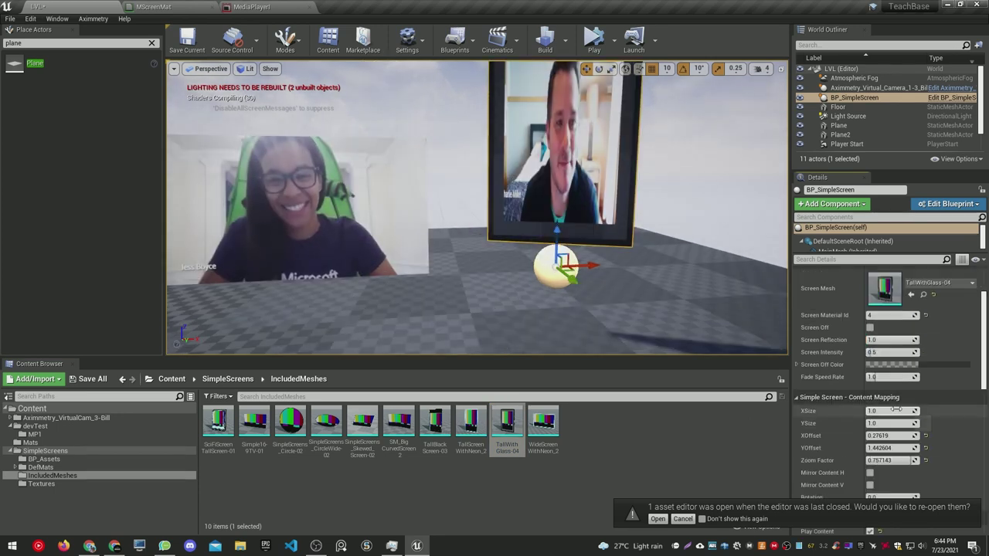
Fit the man's video to the tall screen by setting XSize to 0.466667 and XOffset to 1.378407
left_click_drag(893, 411, 916, 436)
scroll(579, 304, "down", 4)
right_click_drag(579, 304, 541, 301)
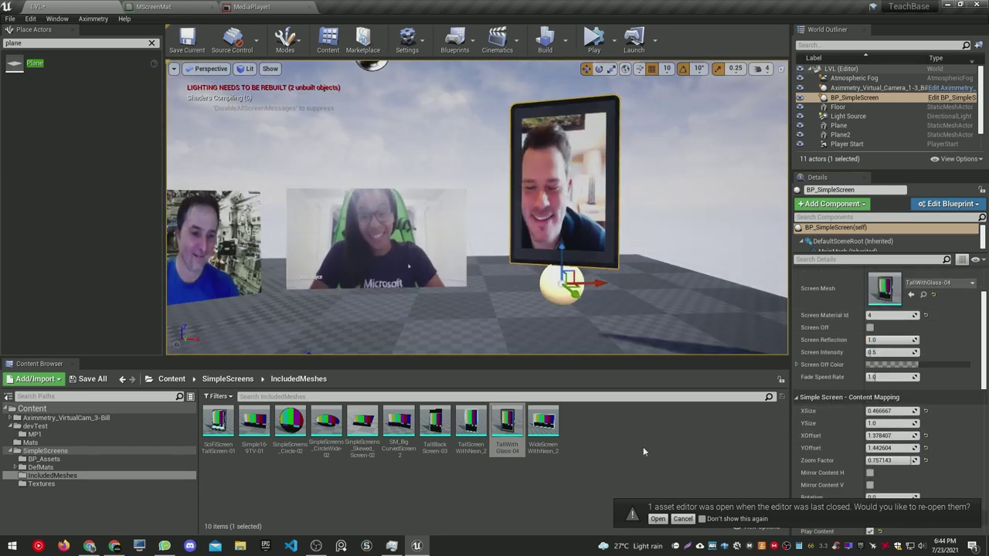
left_click(643, 446)
right_click_drag(587, 263, 533, 255)
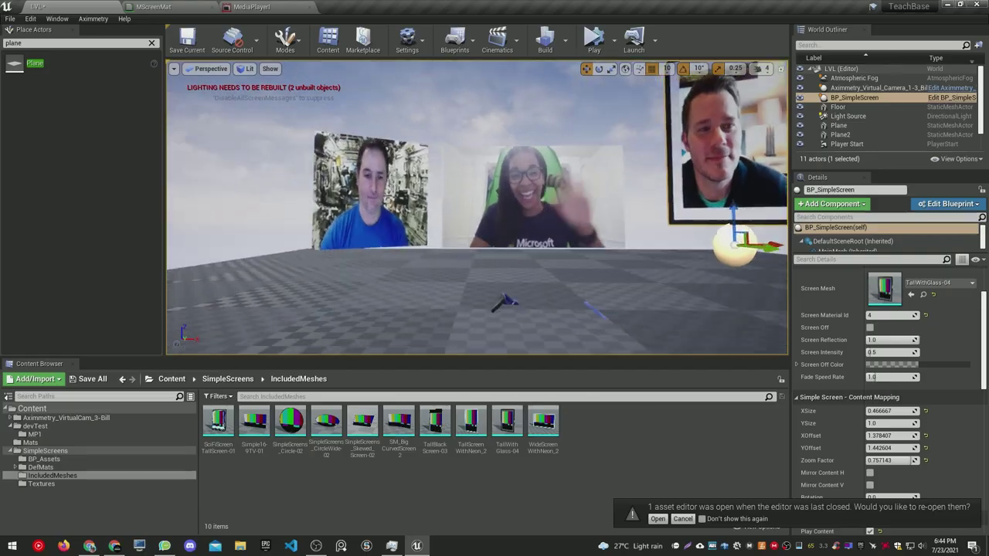